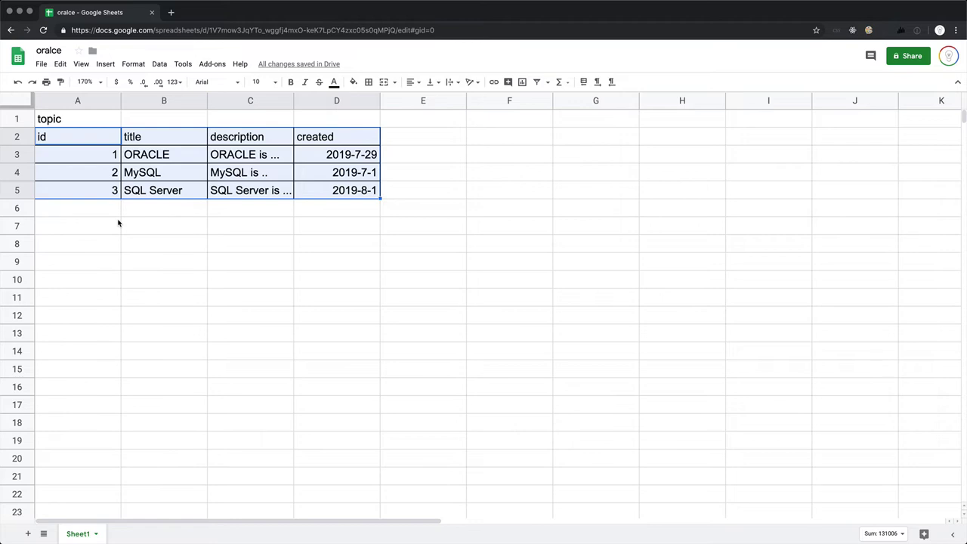
# - Add the column headers name in E2 and profile in F2 of the topic table
pyautogui.click(431, 137)
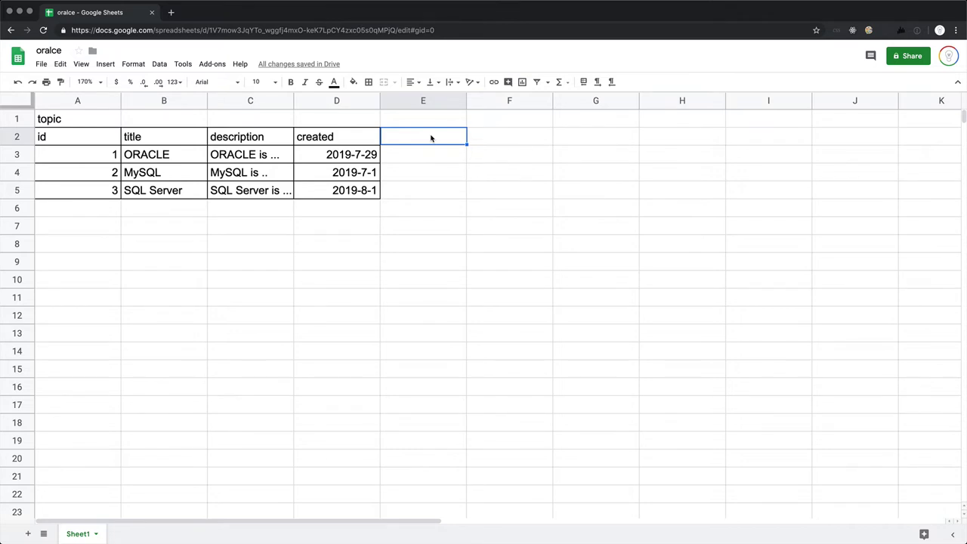
pyautogui.write('name')
pyautogui.press('Tab')
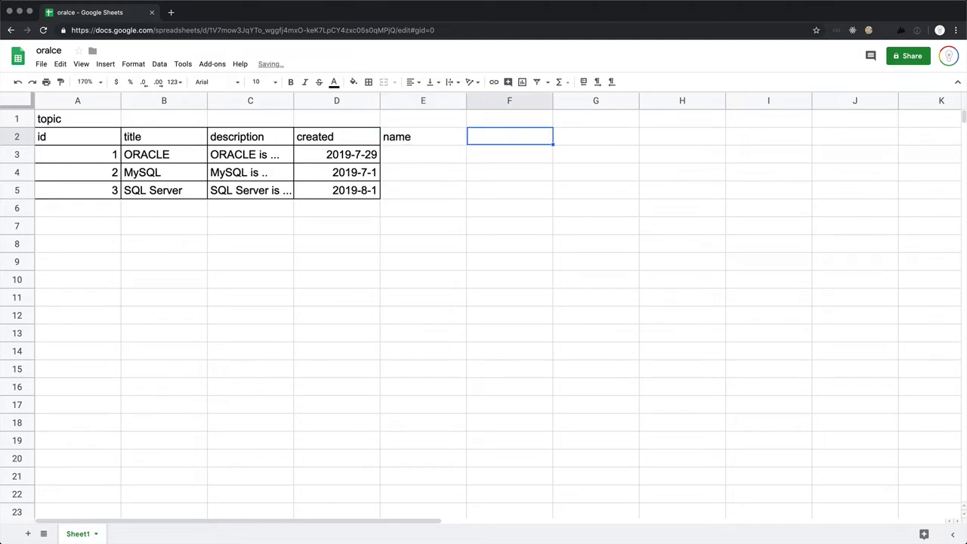
pyautogui.write('profie')
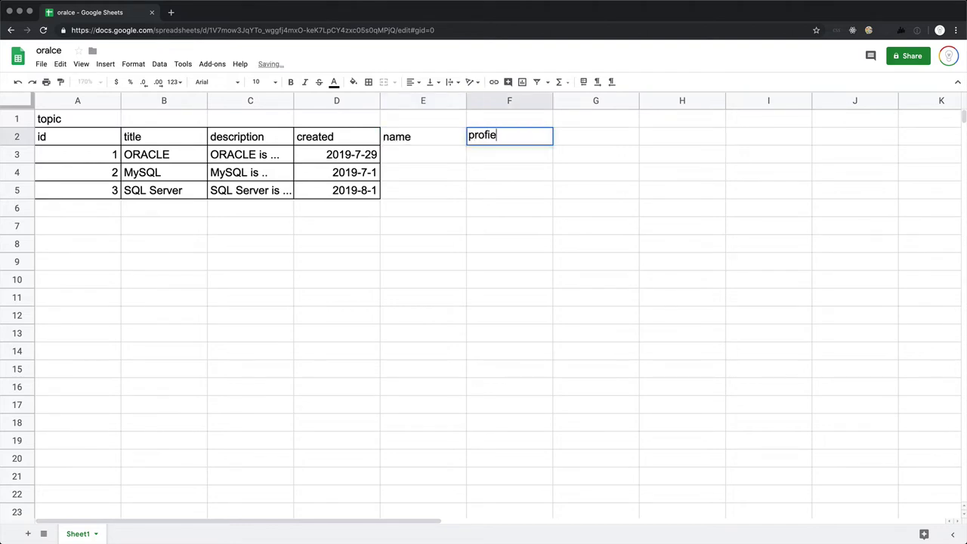
pyautogui.press('BackSpace')
pyautogui.press('BackSpace')
pyautogui.press('BackSpace')
pyautogui.press('BackSpace')
pyautogui.press('BackSpace')
pyautogui.write('profile')
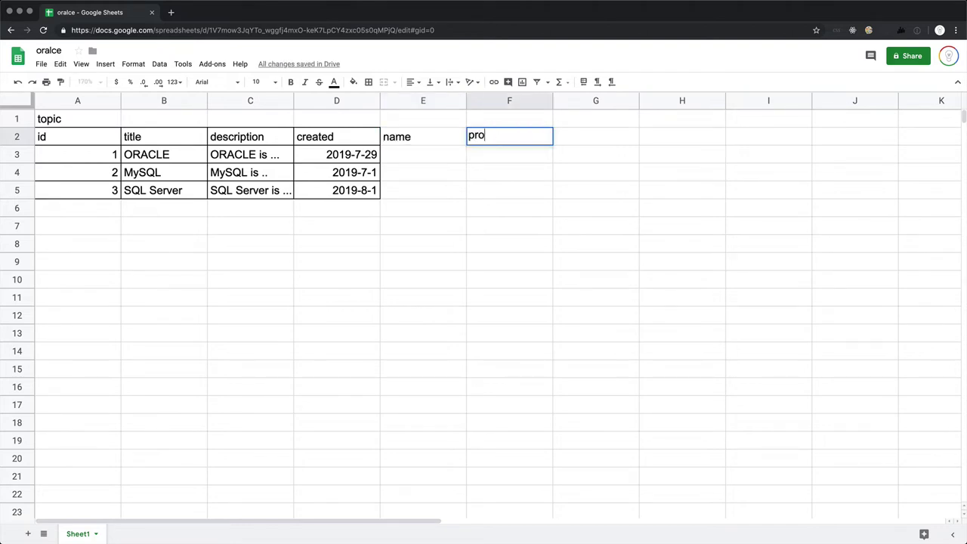
pyautogui.press('Return')
# - Apply all borders to the new name and profile columns, cells E2:F5
pyautogui.press('Up')
pyautogui.hotkey('shift', 'Right')
pyautogui.hotkey('shift', 'Down')
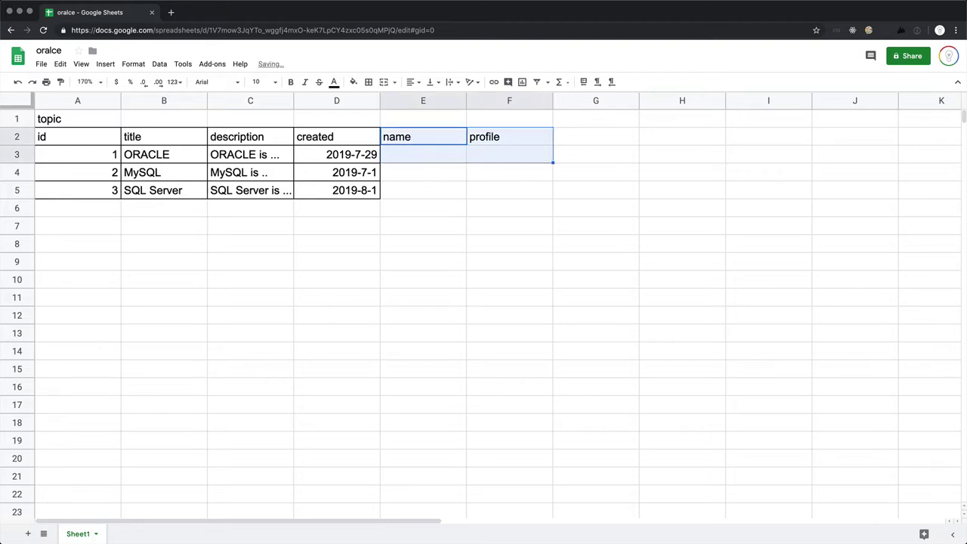
pyautogui.hotkey('shift', 'Down')
pyautogui.hotkey('shift', 'Down')
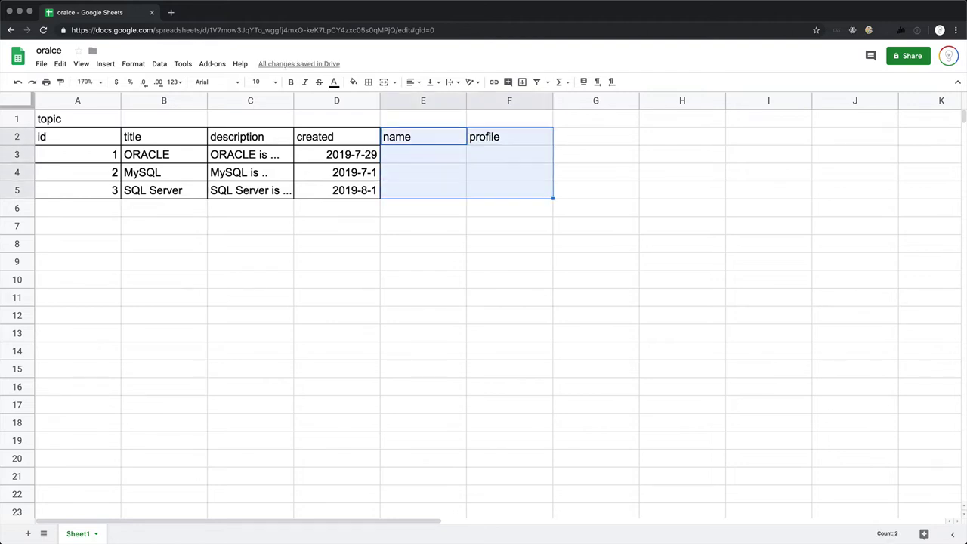
pyautogui.click(369, 84)
pyautogui.click(372, 101)
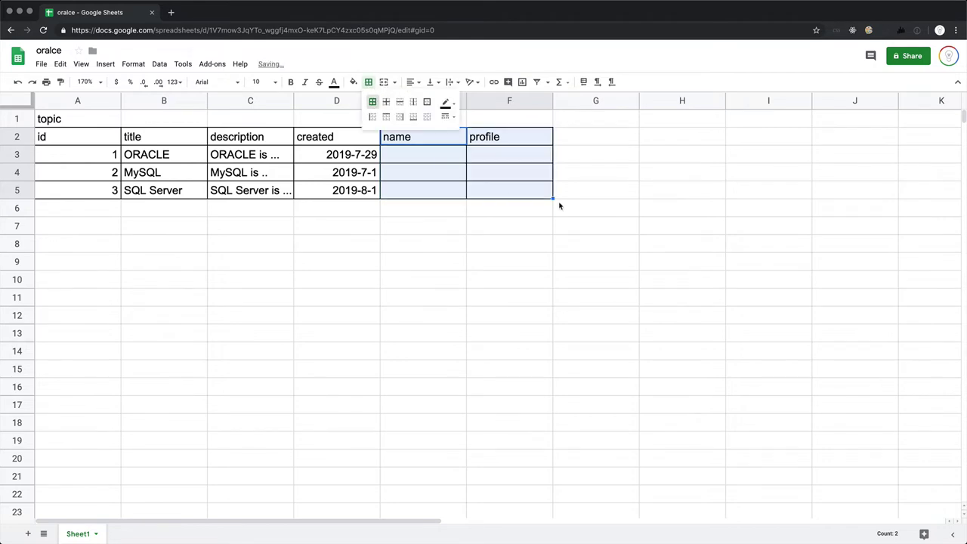
pyautogui.click(559, 206)
# - Fill in the ORACLE row with the author's name in E3 and developer as the profile in F3
pyautogui.click(442, 160)
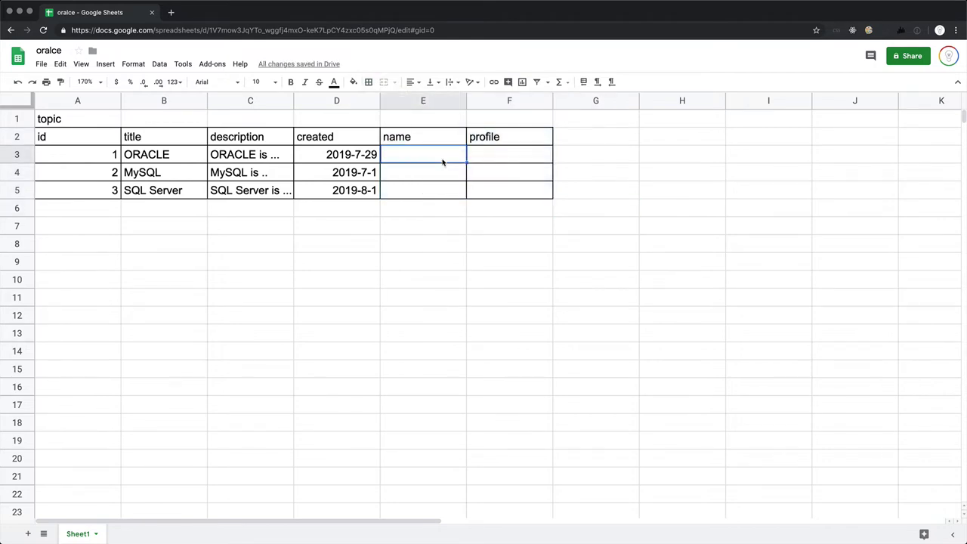
pyautogui.write('egoing')
pyautogui.press('Tab')
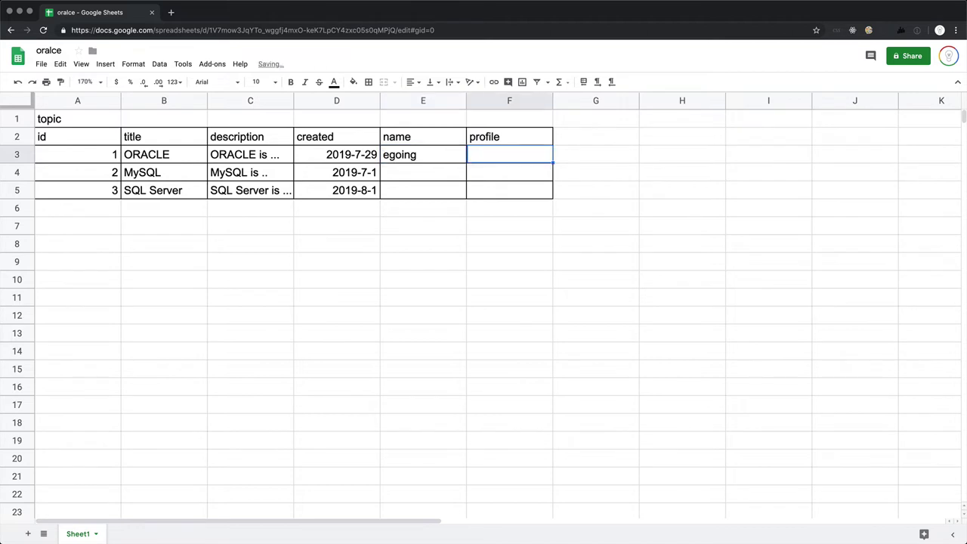
pyautogui.write('developer')
pyautogui.press('Return')
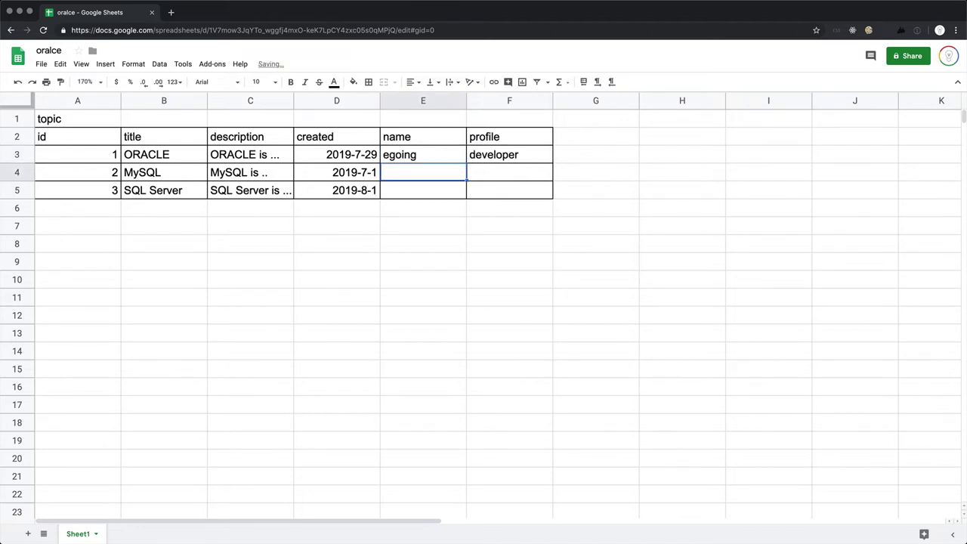
# - Copy the ORACLE row's name and profile cells E3:F3 into the MySQL row, E4:F4
pyautogui.press('Up')
pyautogui.hotkey('shift', 'Right')
pyautogui.hotkey('ctrl', 'c')
pyautogui.press('Home')
pyautogui.press('Down')
pyautogui.press('Right')
pyautogui.press('Right')
pyautogui.press('Right')
pyautogui.press('Right')
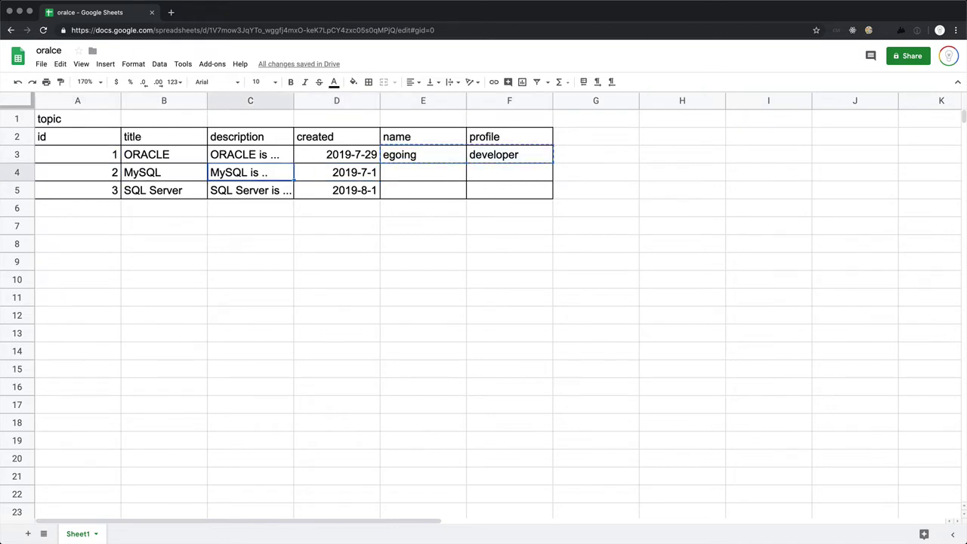
pyautogui.hotkey('ctrl', 'v')
# - Fill in the SQL Server row with the second author's name in E5 and DBA as the profile in F5
pyautogui.press('Down')
pyautogui.write('duru')
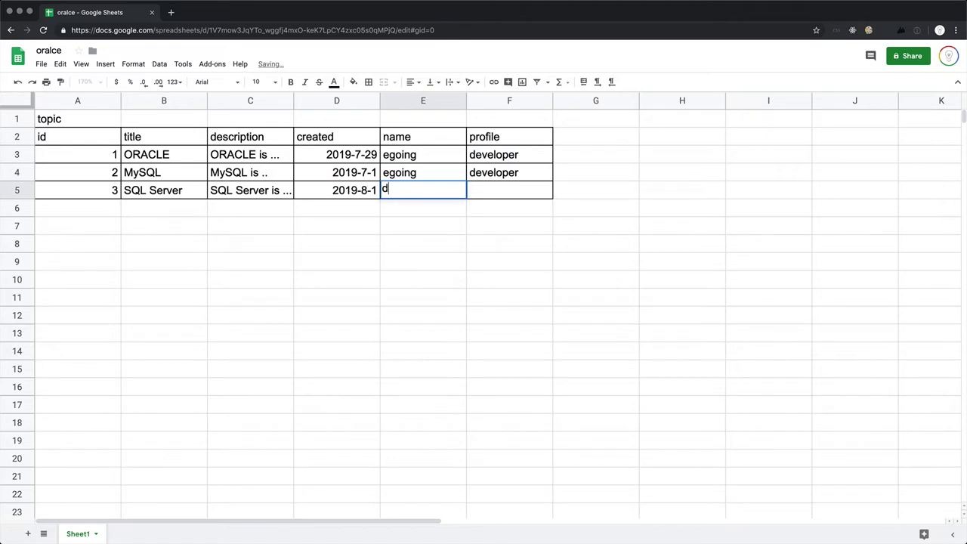
pyautogui.press('Tab')
pyautogui.write('D')
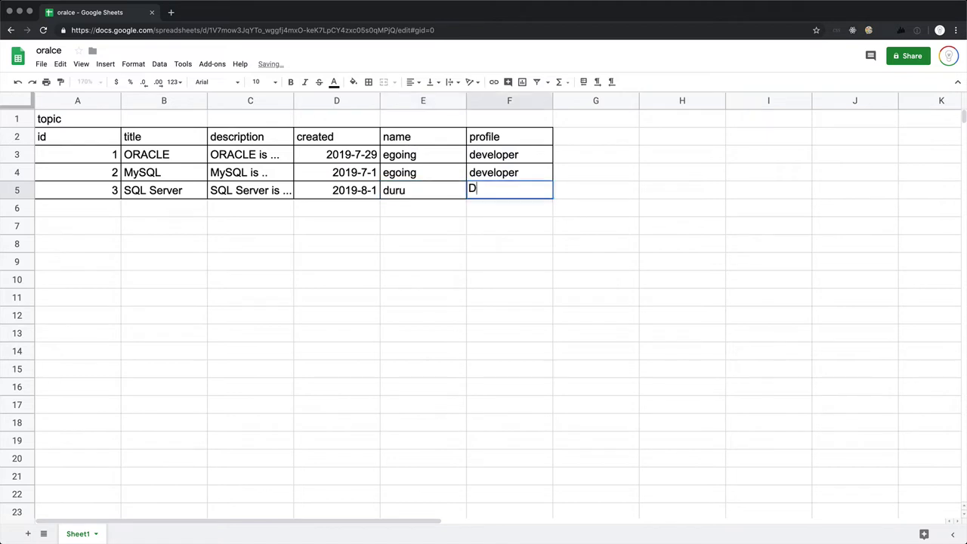
pyautogui.write('BA')
pyautogui.press('Return')
pyautogui.press('Right')
pyautogui.press('Up')
pyautogui.click(423, 190)
pyautogui.click(509, 190)
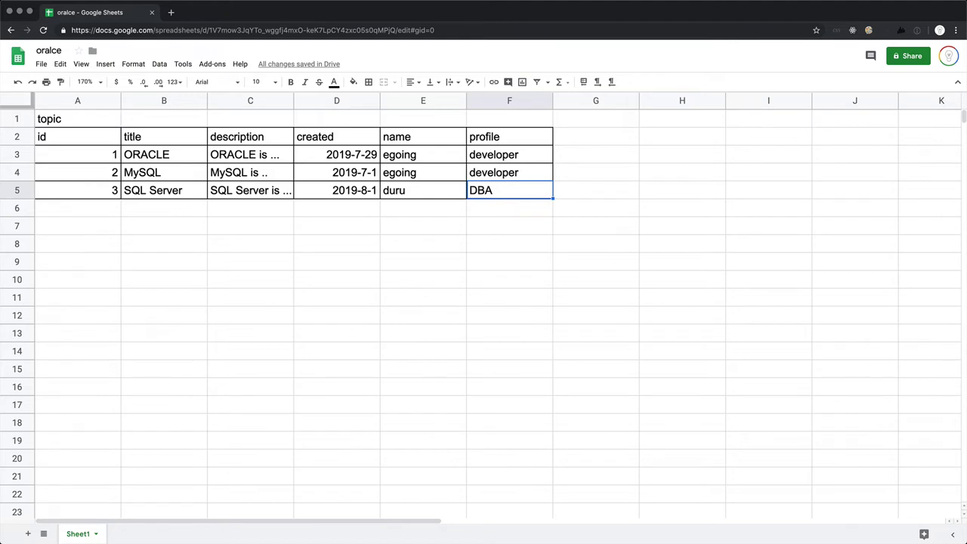
# - Examine the data rows, focusing on the repeated name and profile entries in E3:F4
pyautogui.click(23, 154)
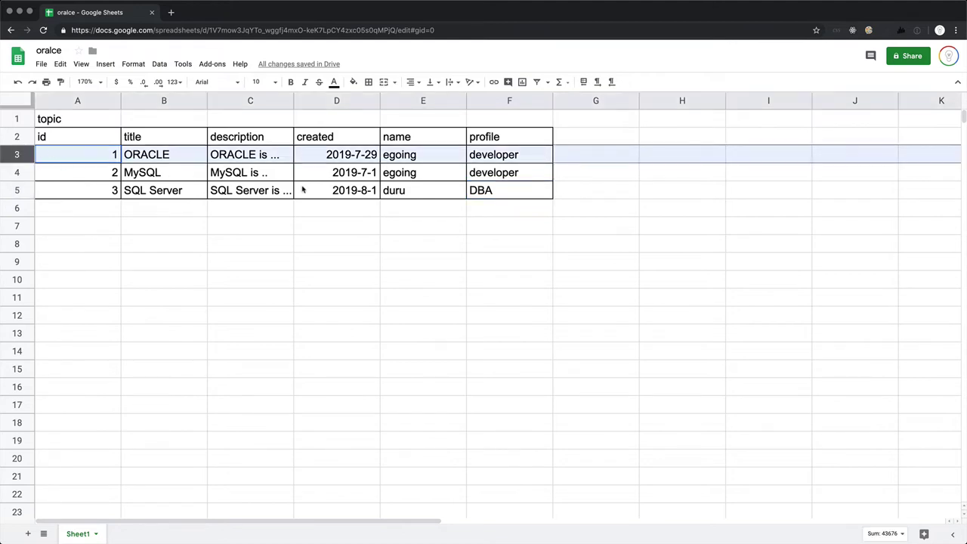
pyautogui.keyDown('shift'); pyautogui.click(507, 190); pyautogui.keyUp('shift')
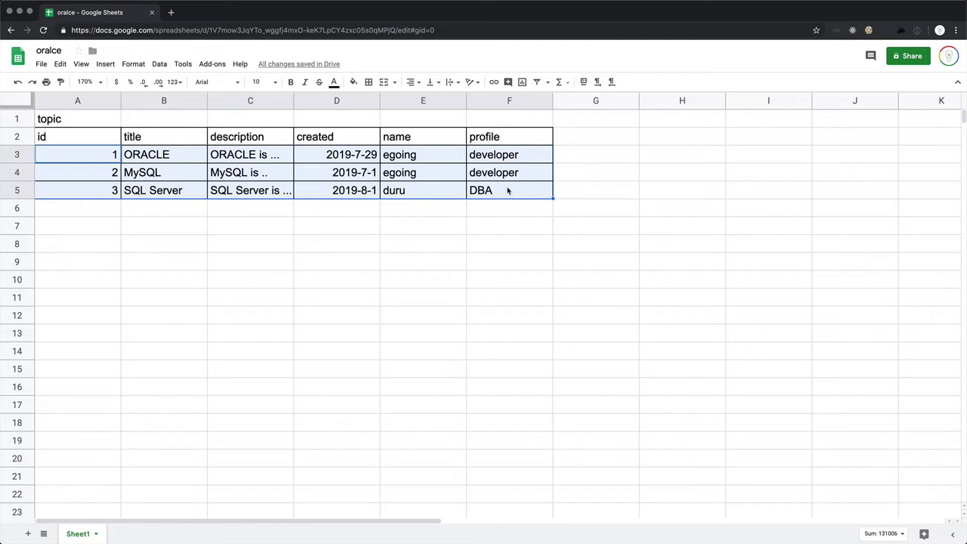
pyautogui.click(682, 369)
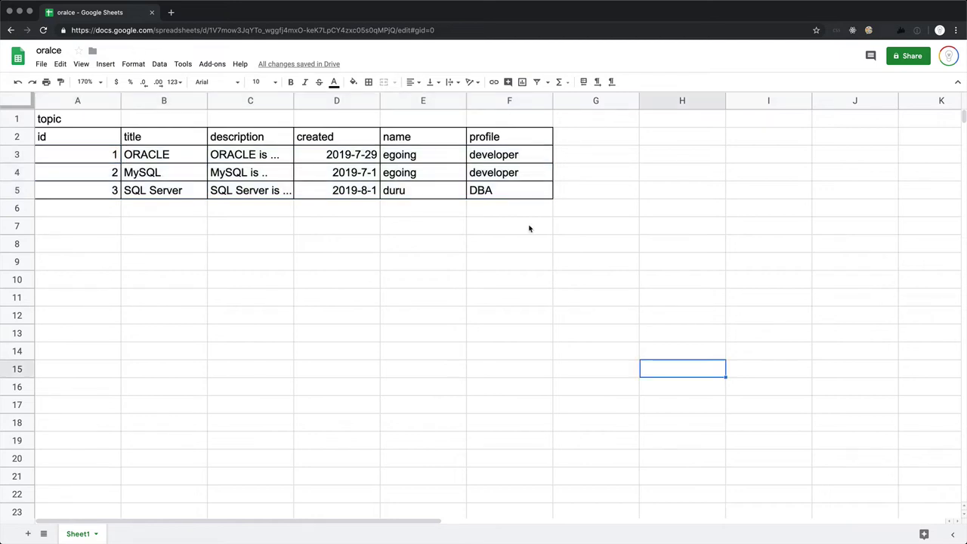
pyautogui.moveTo(419, 160); pyautogui.dragTo(488, 173)
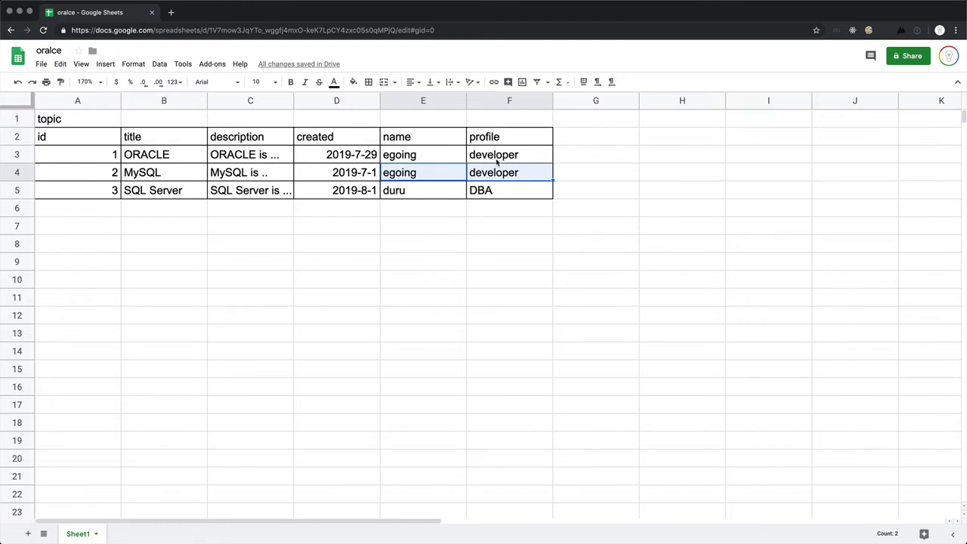
pyautogui.click(497, 161)
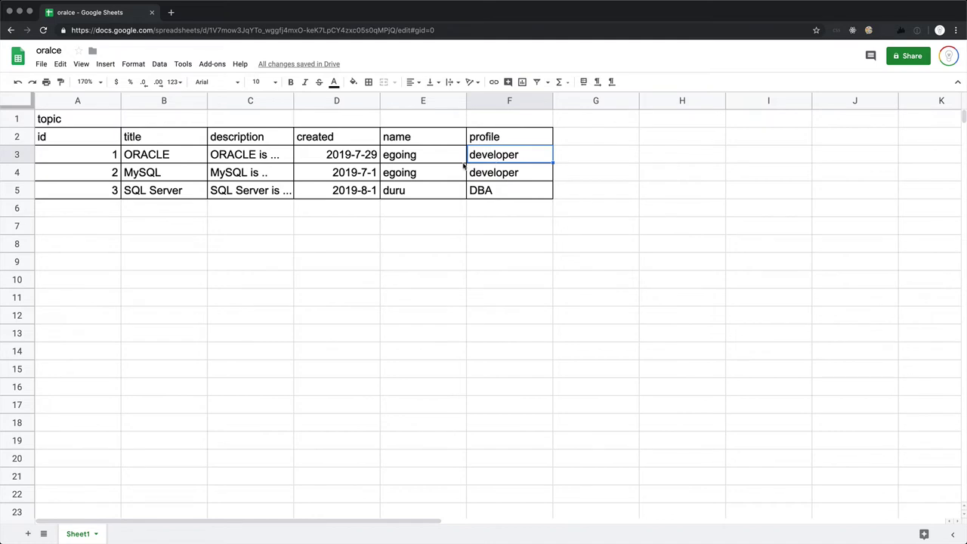
pyautogui.keyDown('shift'); pyautogui.click(436, 177); pyautogui.keyUp('shift')
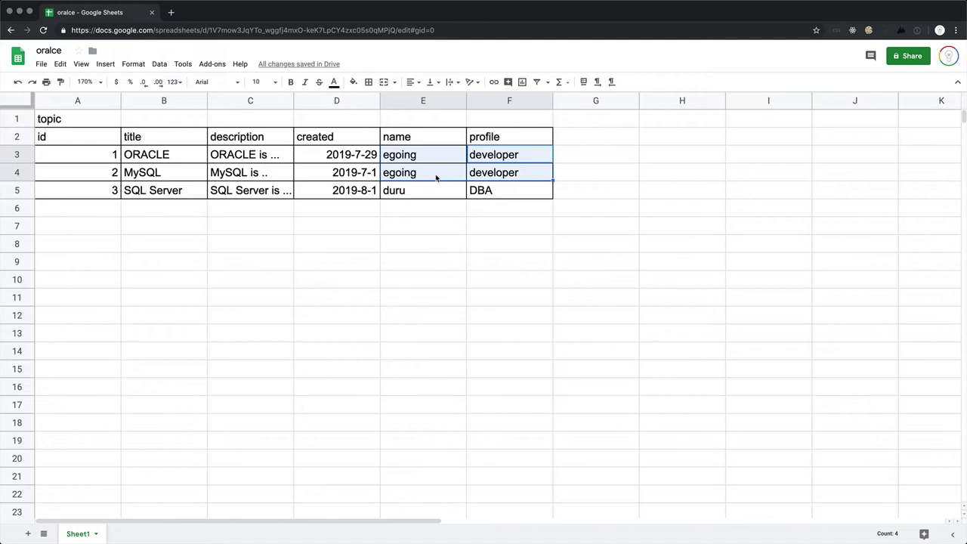
pyautogui.click(609, 174)
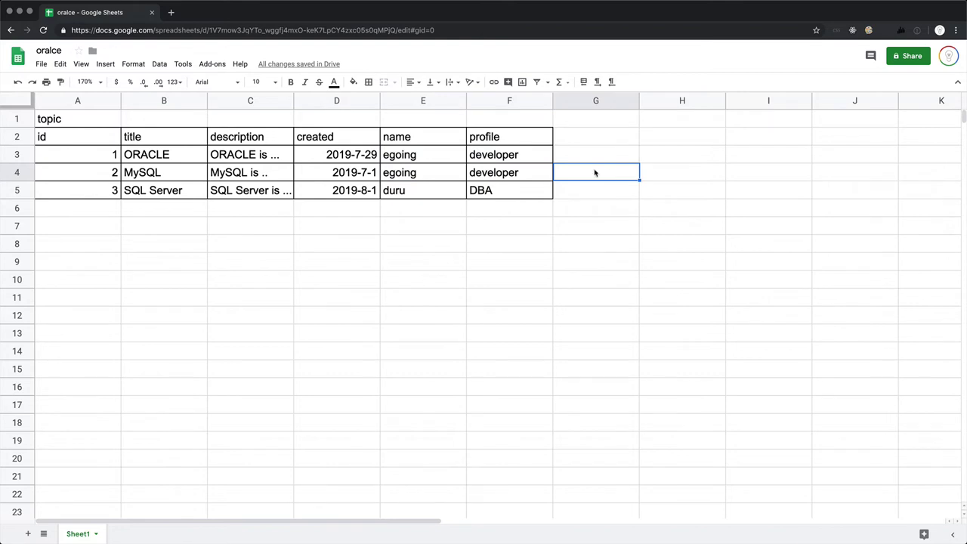
# - Change the profile to manager in both the ORACLE and MySQL rows, F3 and F4
pyautogui.click(526, 156)
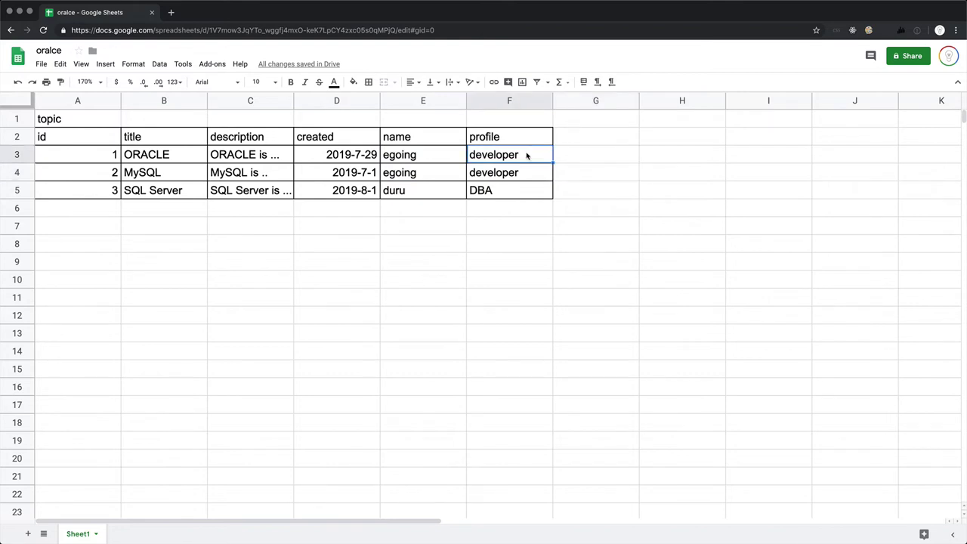
pyautogui.write('manager')
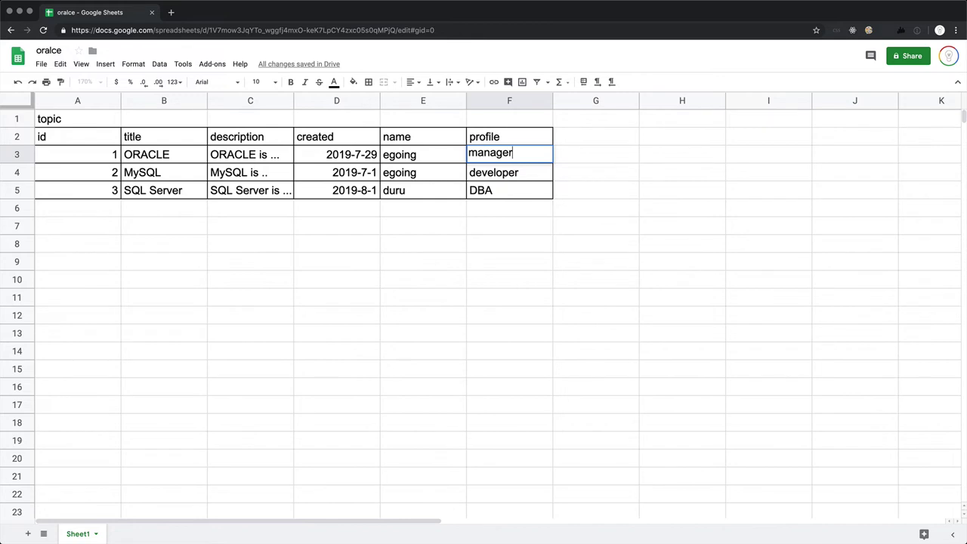
pyautogui.press('Return')
pyautogui.write('manager')
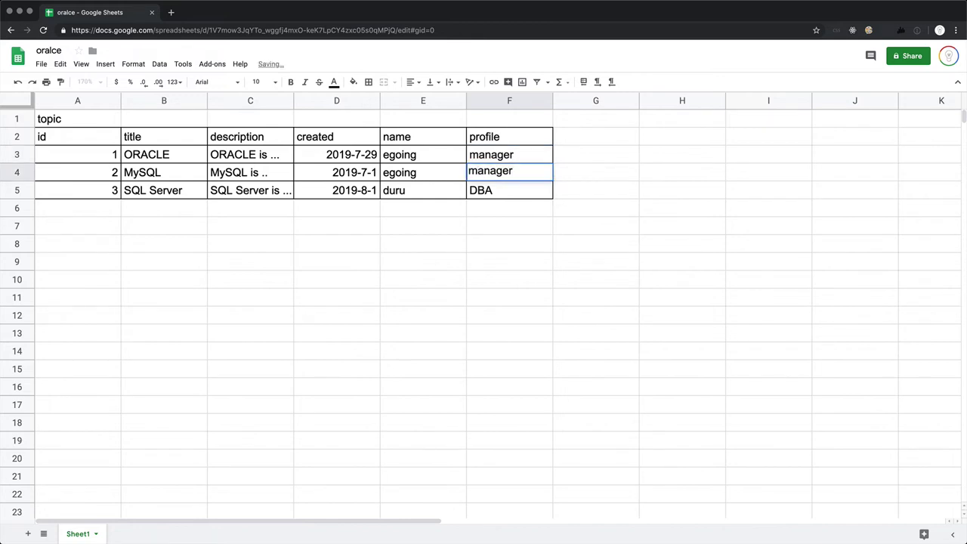
pyautogui.press('Return')
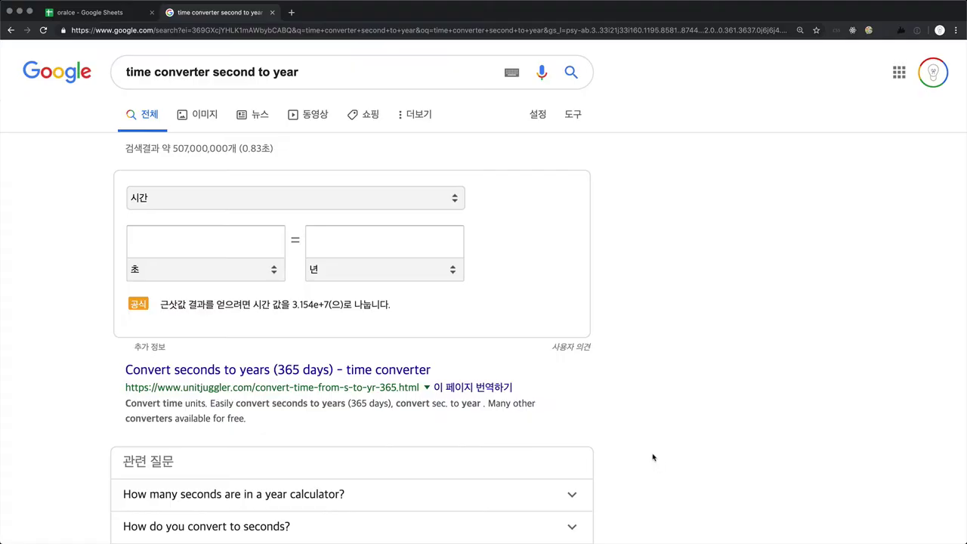
# - Convert 100000000 seconds to years in Google's time converter
pyautogui.click(227, 234)
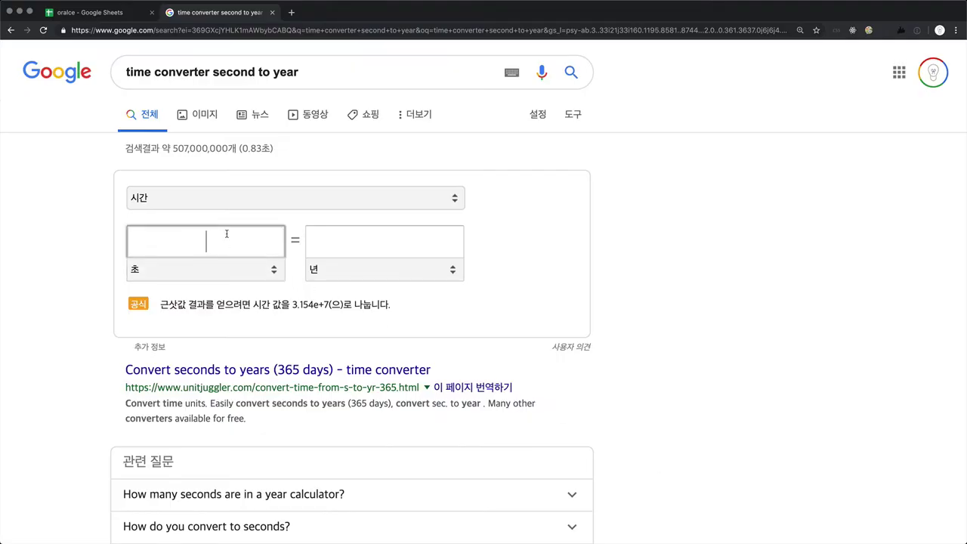
pyautogui.write('100000000')
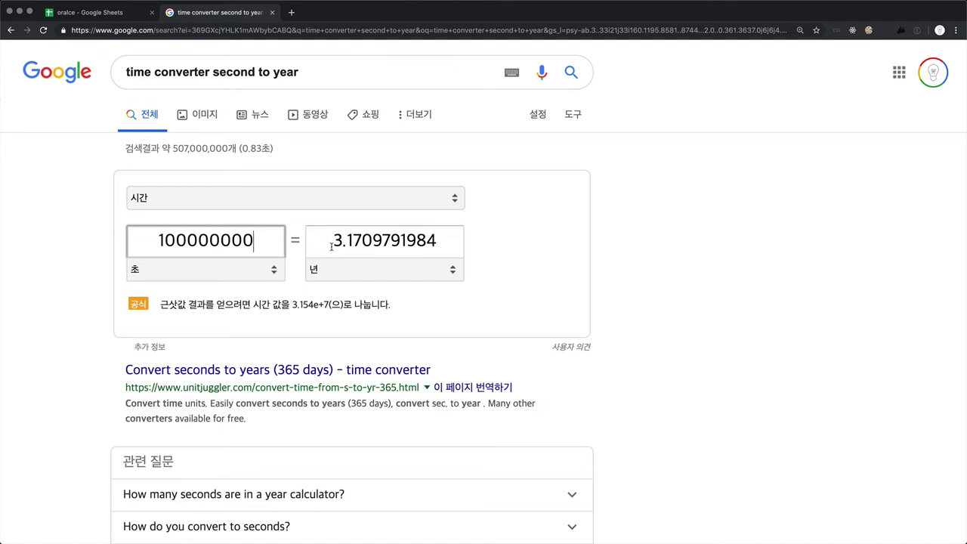
pyautogui.click(859, 336)
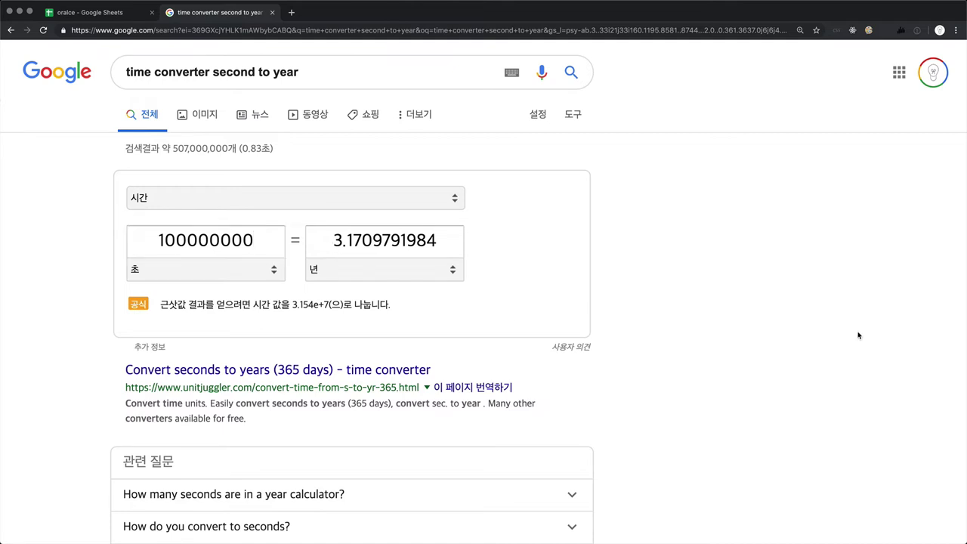
# - Return to the oralce spreadsheet and compare the name and profile entries of the ORACLE and MySQL rows
pyautogui.hotkey('ctrl', 'shift', 'Tab')
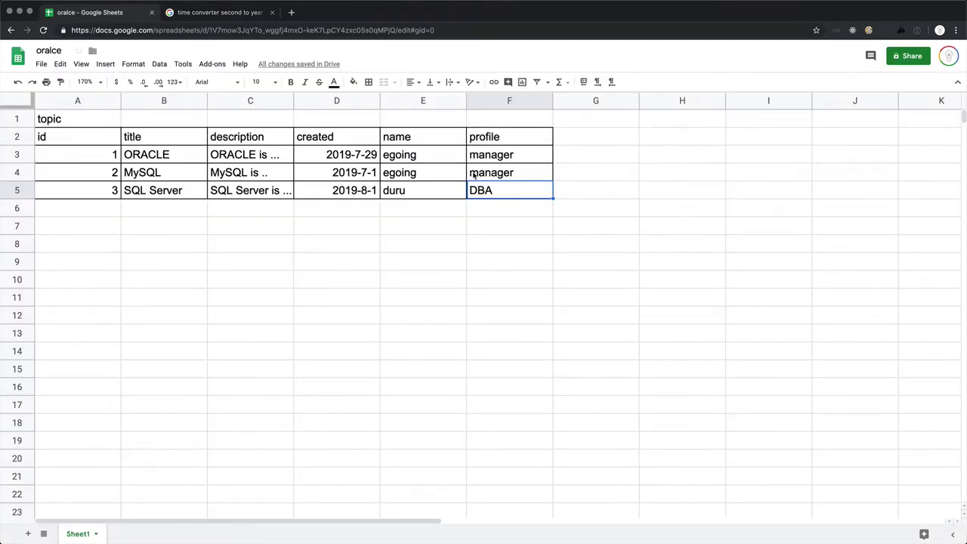
pyautogui.click(438, 170)
pyautogui.moveTo(439, 170); pyautogui.dragTo(513, 171)
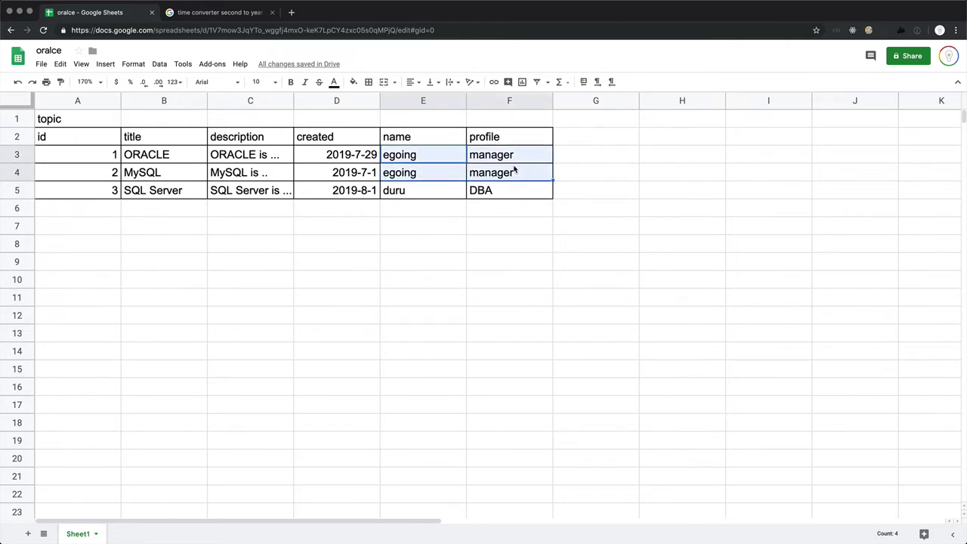
pyautogui.click(573, 176)
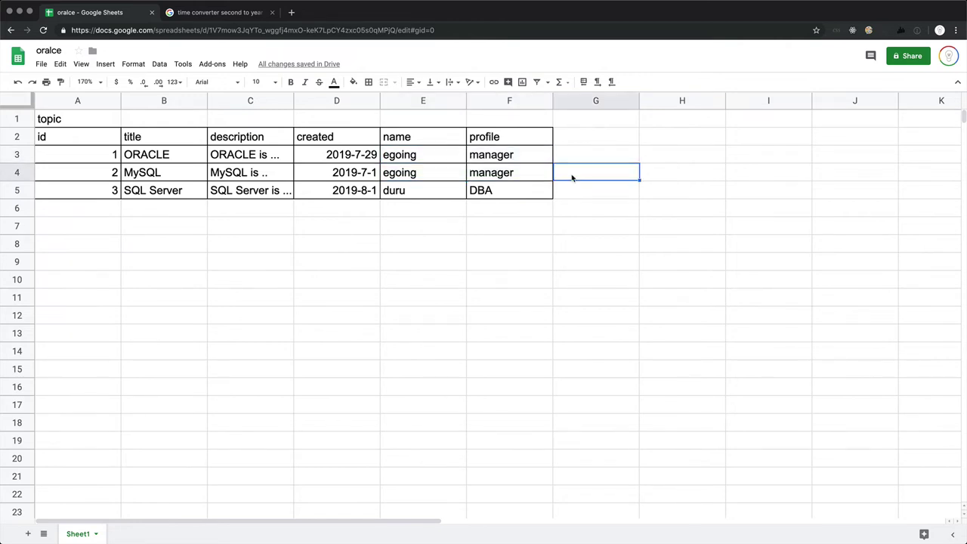
pyautogui.click(391, 176)
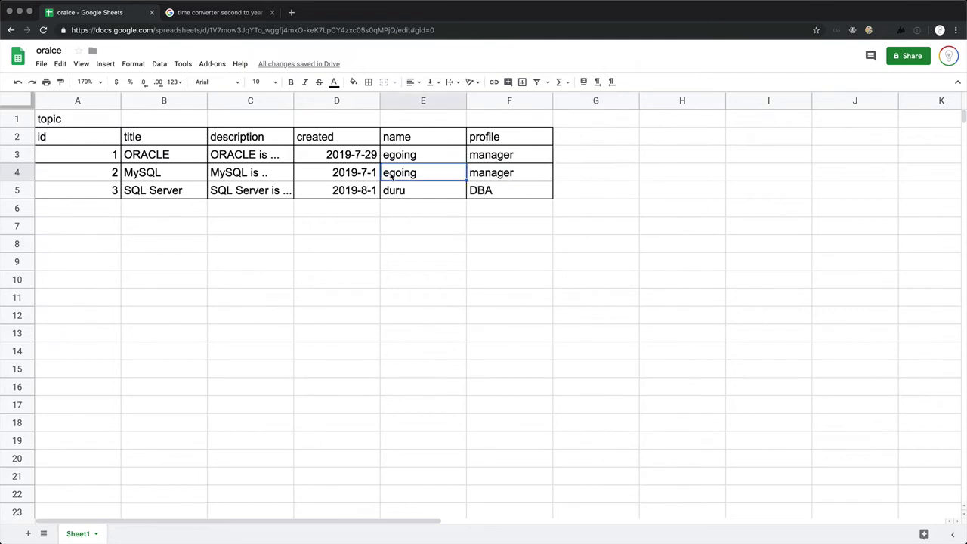
pyautogui.keyDown('shift'); pyautogui.click(492, 180); pyautogui.keyUp('shift')
pyautogui.click(426, 161)
pyautogui.keyDown('shift'); pyautogui.click(506, 158); pyautogui.keyUp('shift')
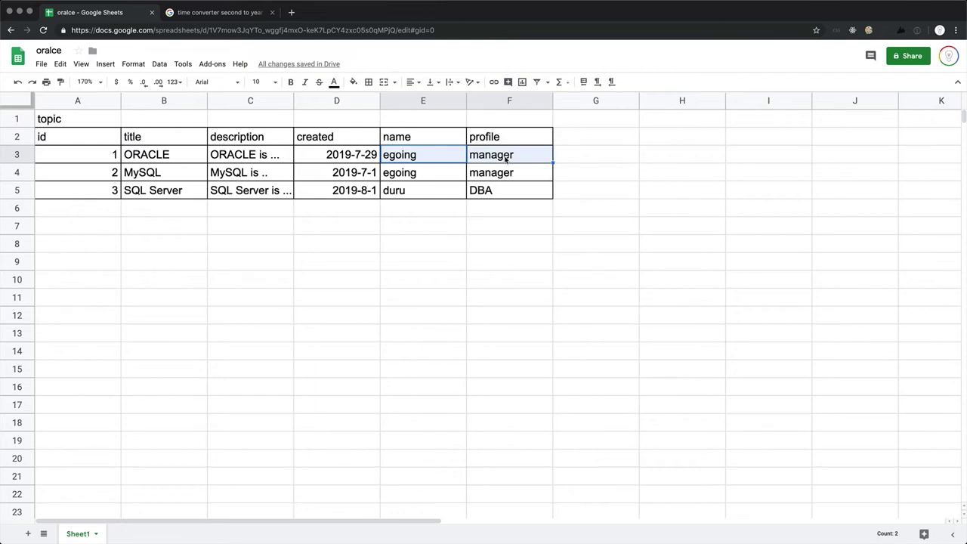
pyautogui.click(682, 210)
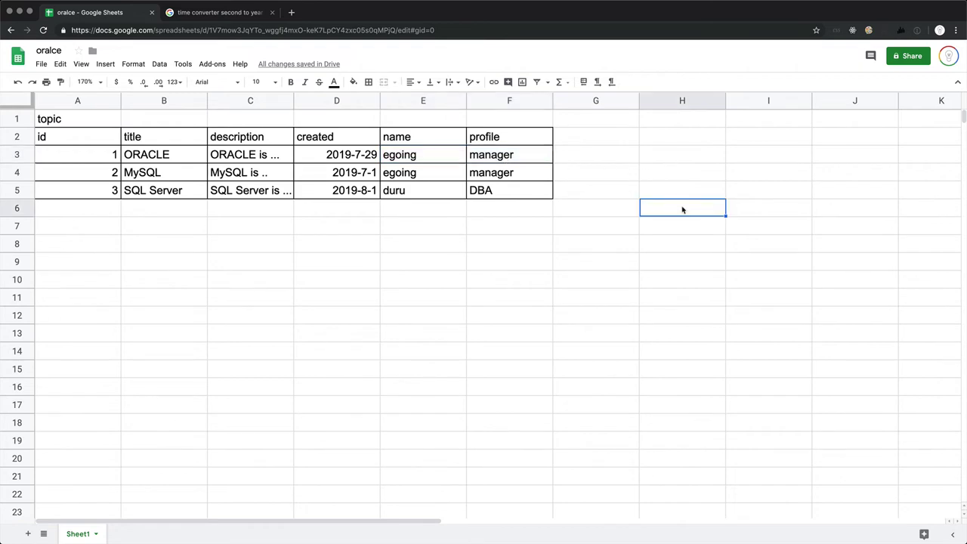
pyautogui.click(680, 195)
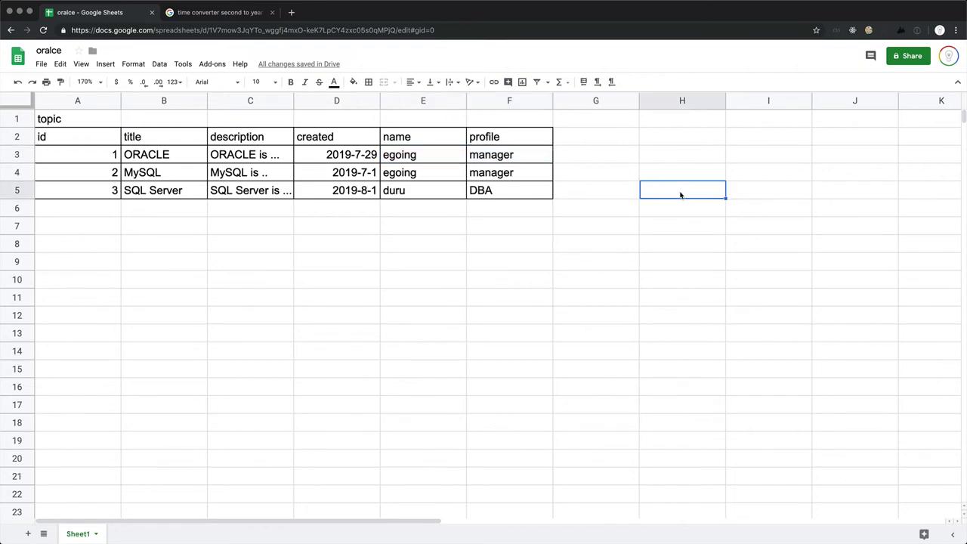
# - Enter a sample author's name in H5 as a scratch note and clear the cell again
pyautogui.write('taeho')
pyautogui.press('Return')
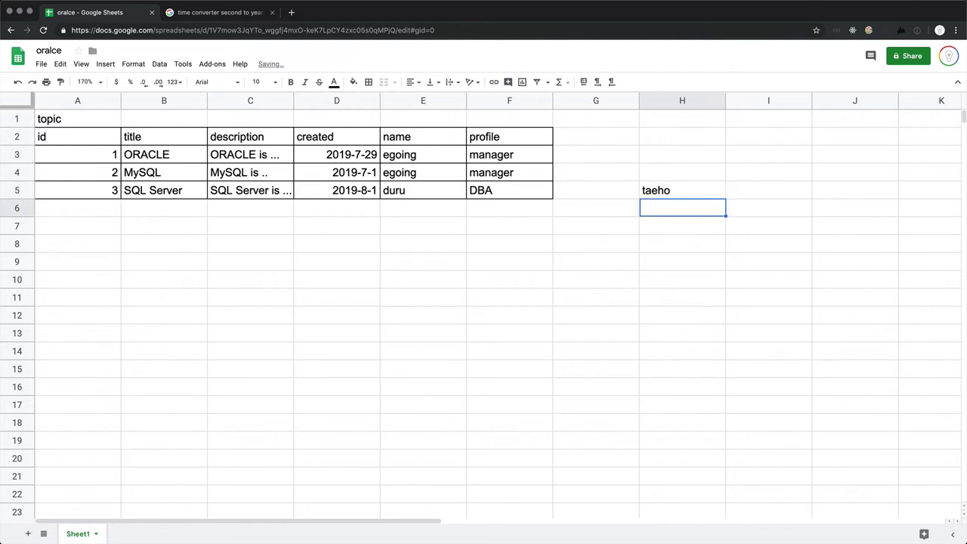
pyautogui.click(676, 190)
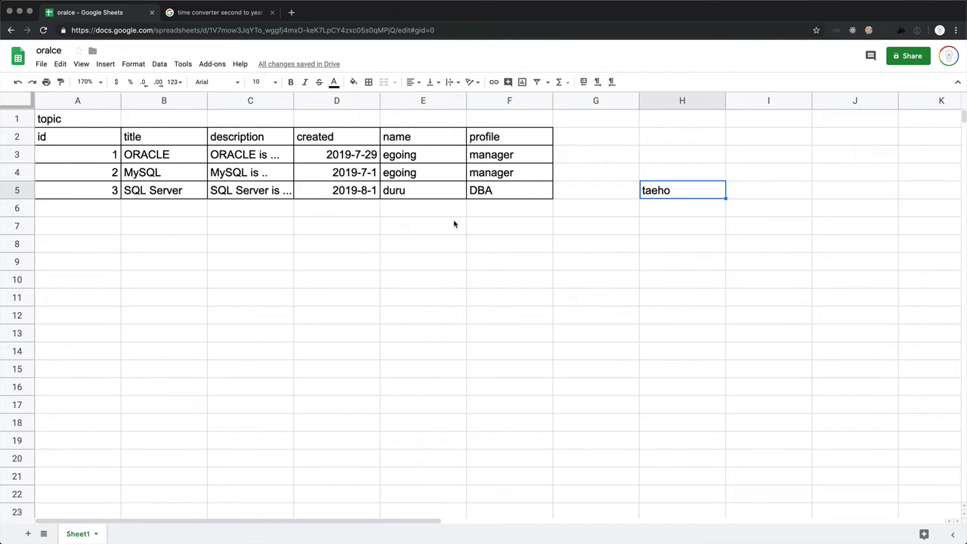
pyautogui.click(670, 195)
pyautogui.press('Delete')
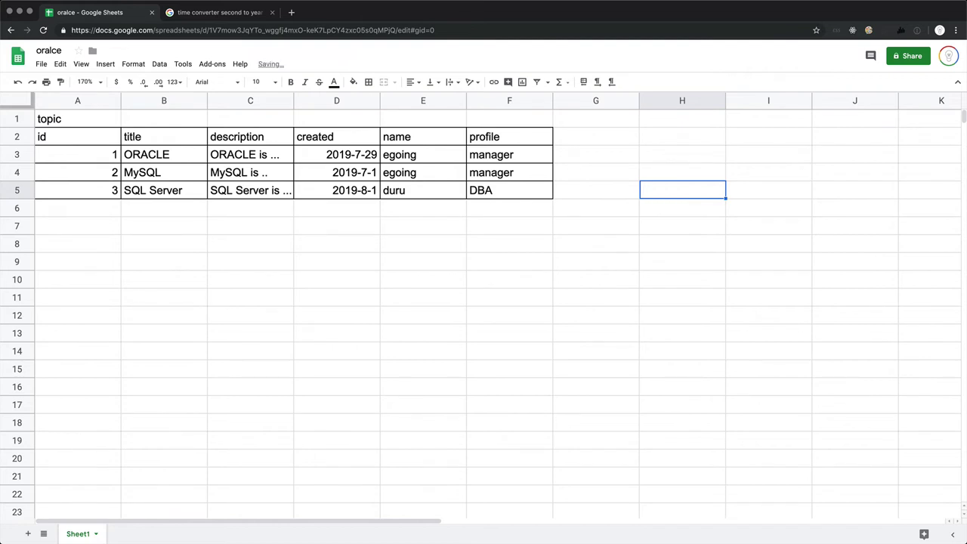
pyautogui.click(619, 233)
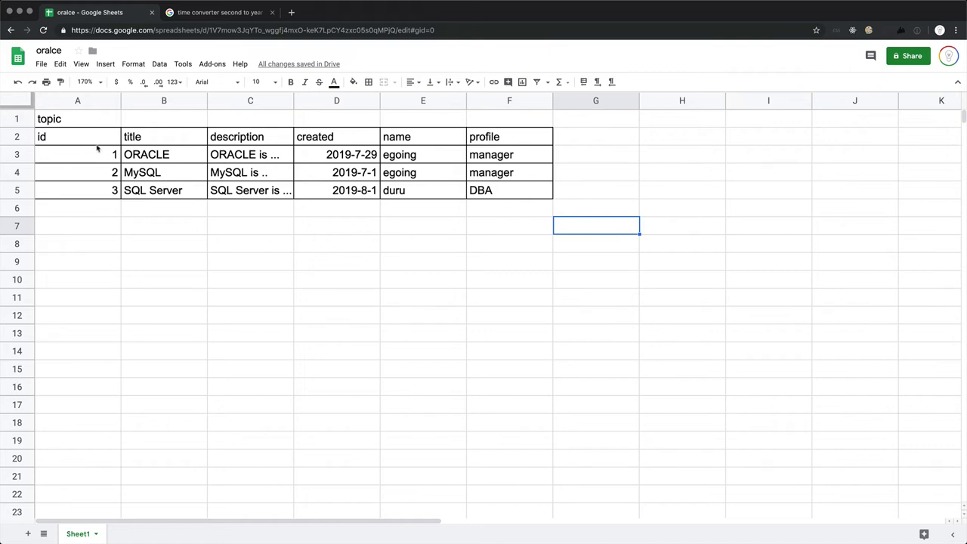
# - Copy the topic table without its name and profile columns, A1:D5, and paste it at A7
pyautogui.moveTo(60, 121); pyautogui.dragTo(346, 201)
pyautogui.hotkey('ctrl', 'c')
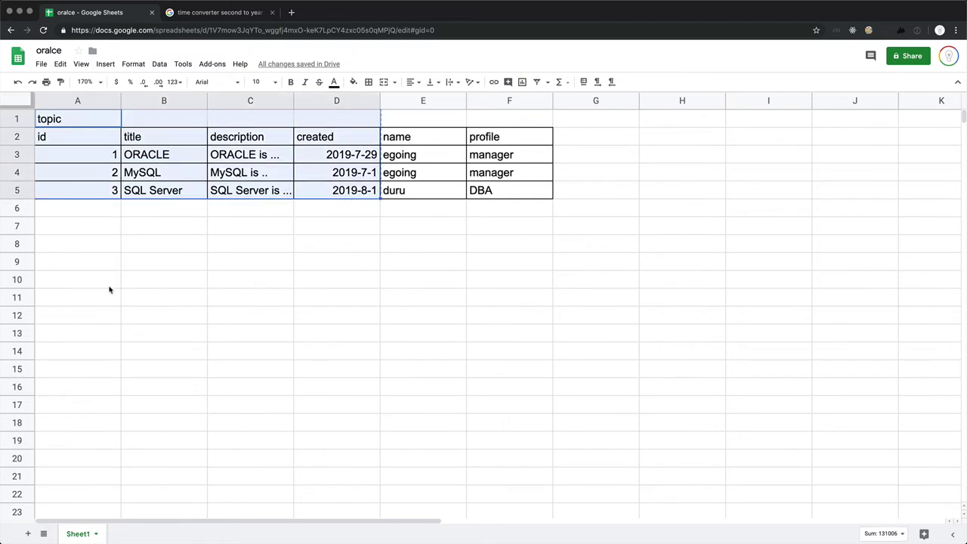
pyautogui.click(85, 226)
pyautogui.hotkey('ctrl', 'v')
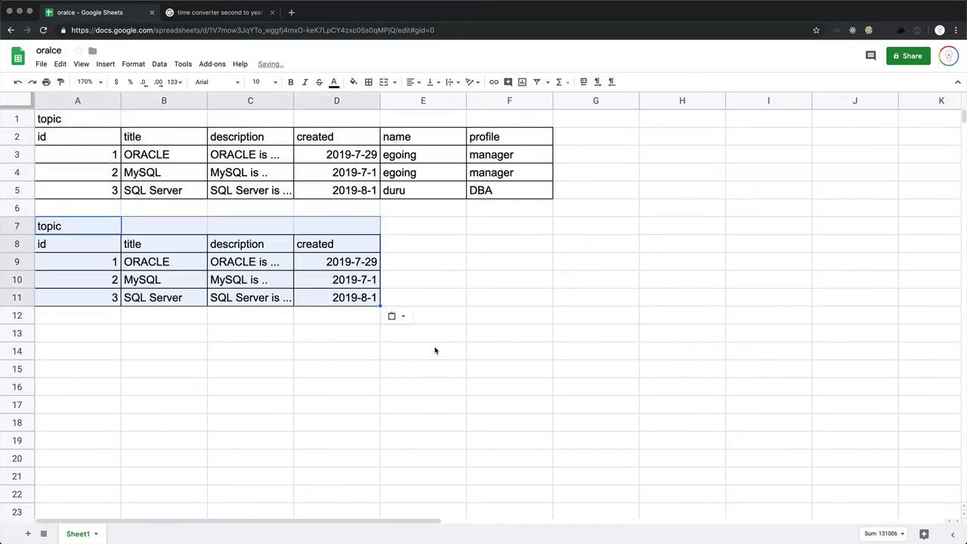
pyautogui.click(436, 349)
# - Copy the name and profile headers together with the blank cells above them, E1:F2
pyautogui.moveTo(426, 119); pyautogui.dragTo(524, 144)
pyautogui.hotkey('ctrl', 'c')
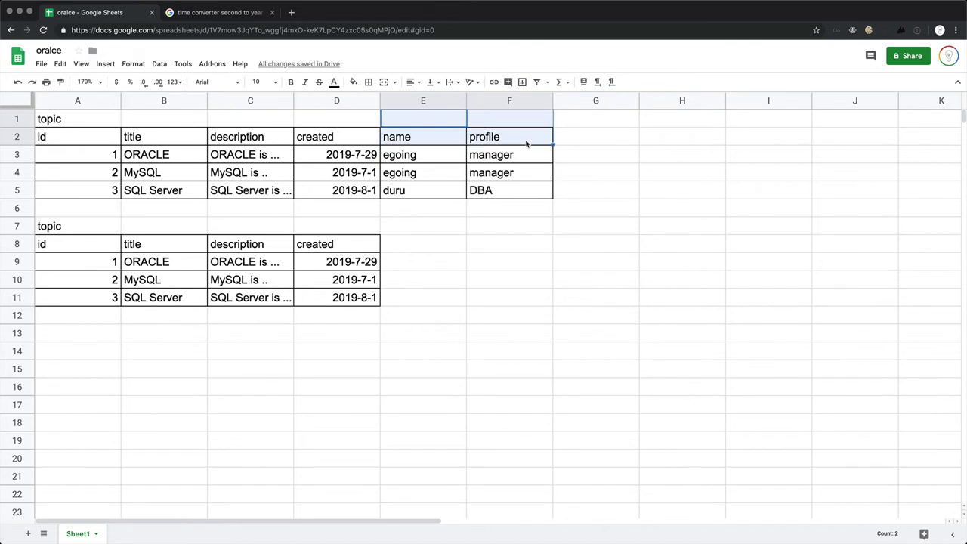
pyautogui.click(570, 227)
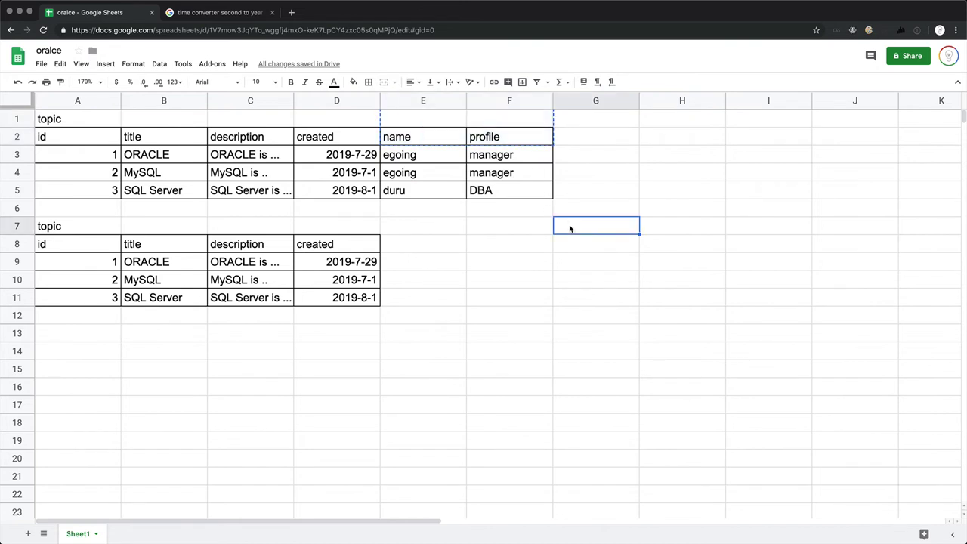
pyautogui.click(565, 257)
pyautogui.click(565, 240)
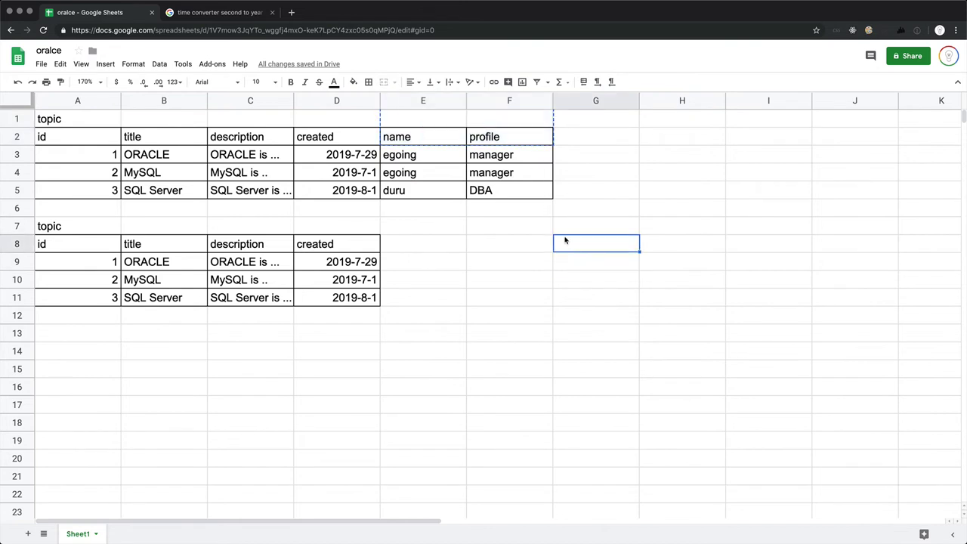
pyautogui.click(564, 225)
pyautogui.hotkey('ctrl', 'v')
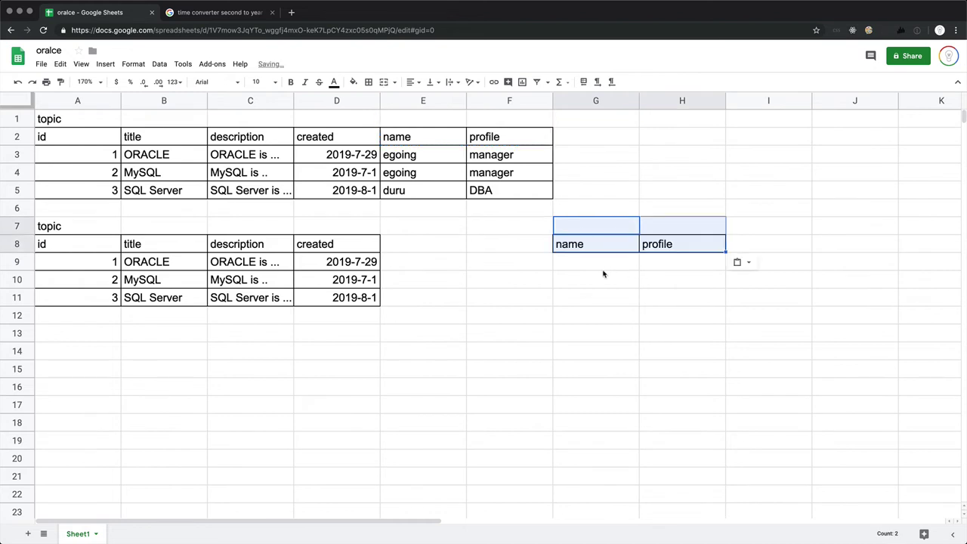
pyautogui.click(556, 259)
pyautogui.click(597, 225)
pyautogui.hotkey('ctrl', 'z')
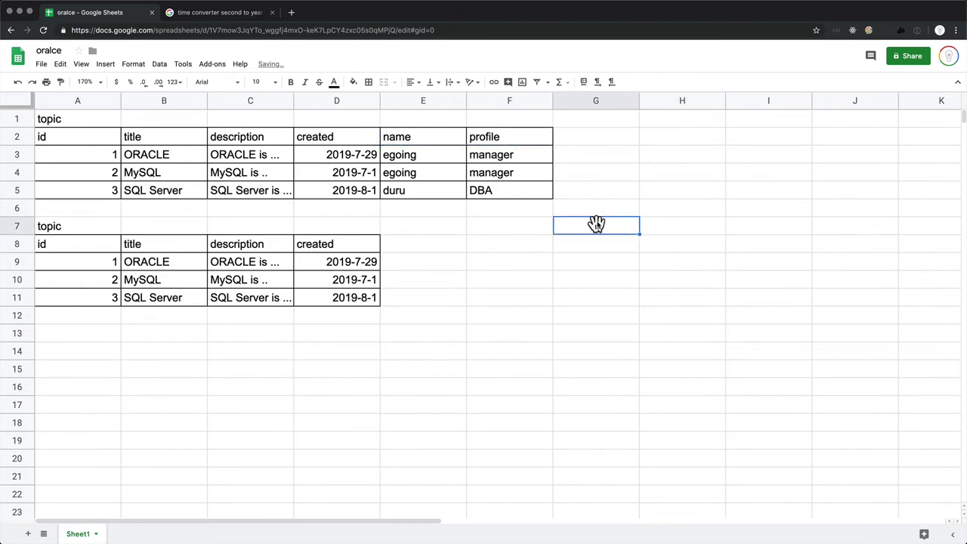
# - Paste the copied name and profile headers at H7 so they fill H8:I8
pyautogui.click(651, 226)
pyautogui.hotkey('ctrl', 'v')
pyautogui.click(664, 262)
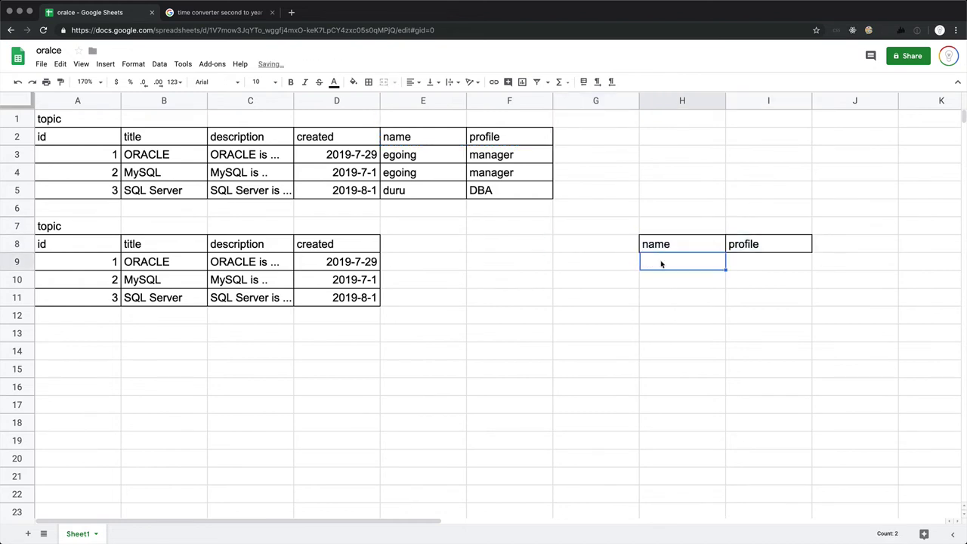
# - Add an id header in G8 and title the new table author in G7
pyautogui.click(616, 250)
pyautogui.write('id')
pyautogui.press('Return')
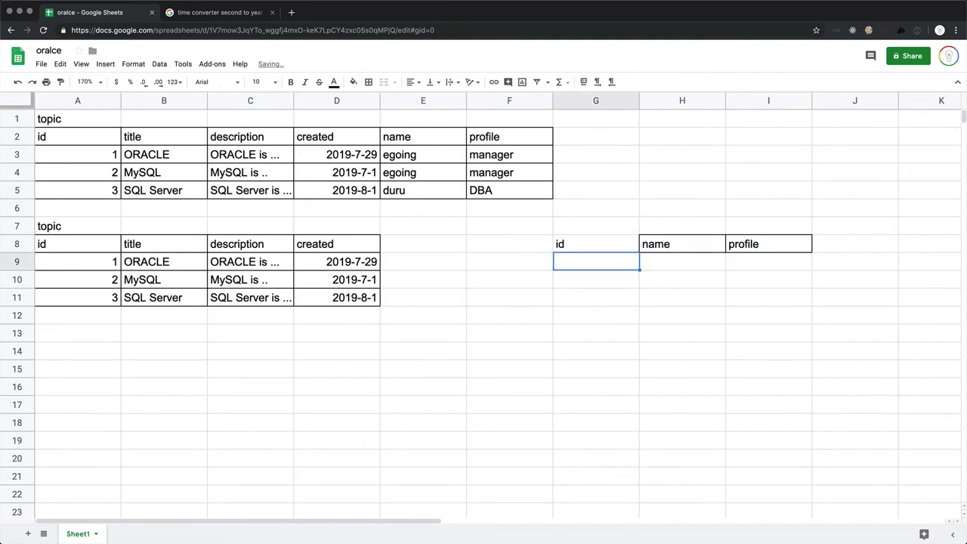
pyautogui.press('Up')
pyautogui.press('Up')
pyautogui.write('author')
pyautogui.press('Return')
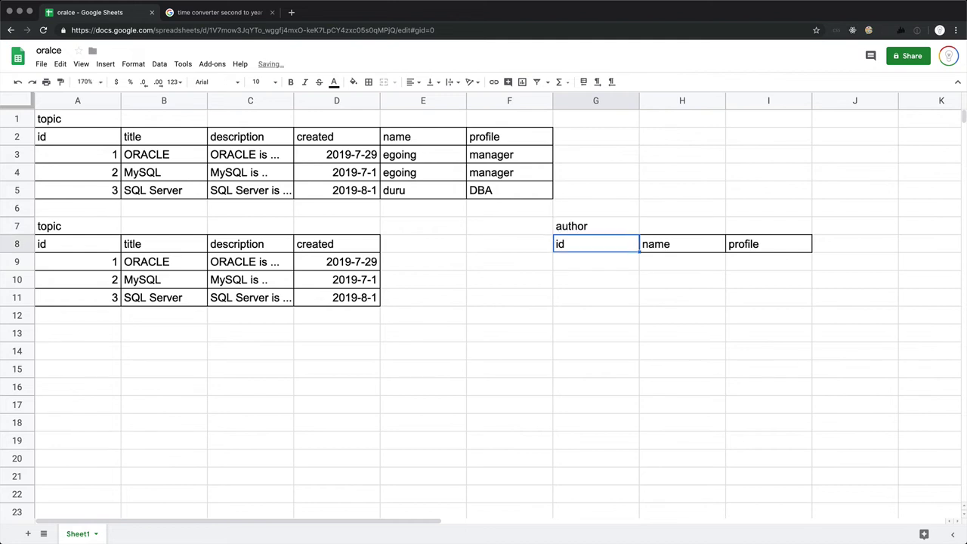
# - Apply all borders to the author table range G8:I11
pyautogui.hotkey('shift', 'Right')
pyautogui.hotkey('shift', 'Right')
pyautogui.hotkey('shift', 'Down')
pyautogui.hotkey('shift', 'Down')
pyautogui.hotkey('shift', 'Down')
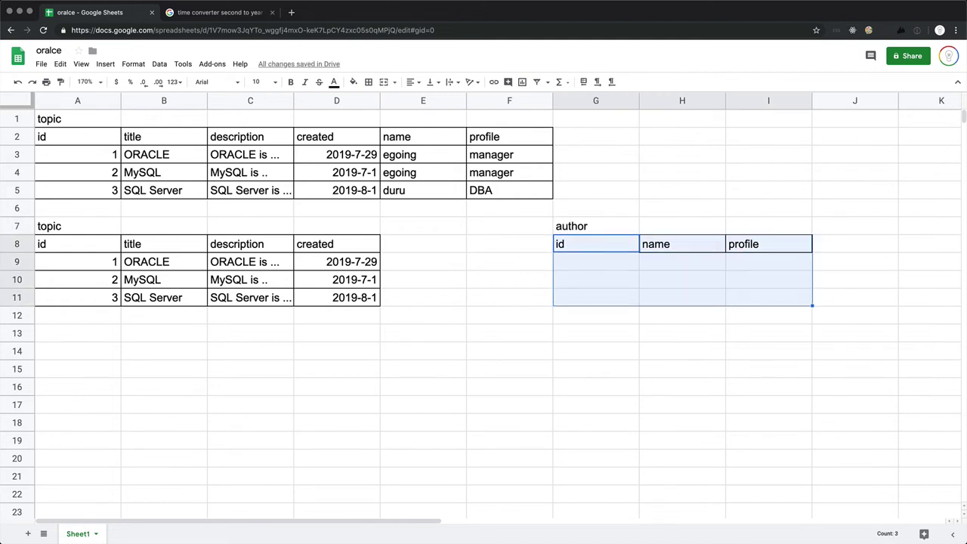
pyautogui.click(370, 83)
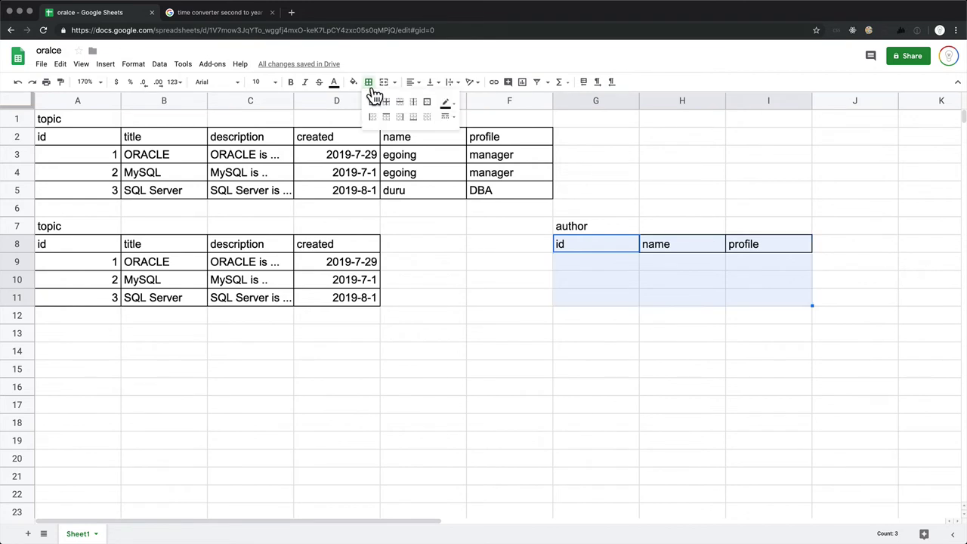
pyautogui.click(373, 103)
pyautogui.click(645, 353)
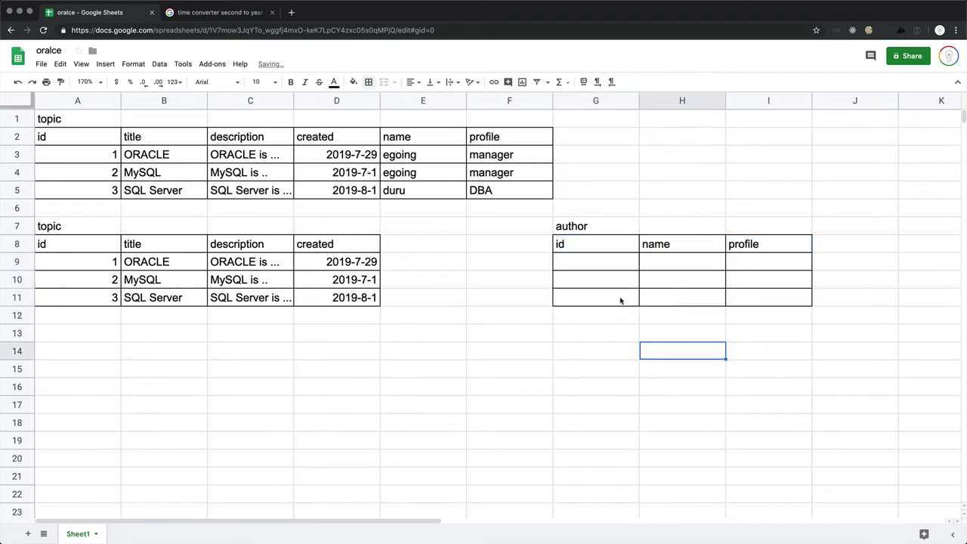
# - Fill the first author row, G9:I9, with id 1, the name from E3 and profile manager
pyautogui.click(614, 269)
pyautogui.write('1')
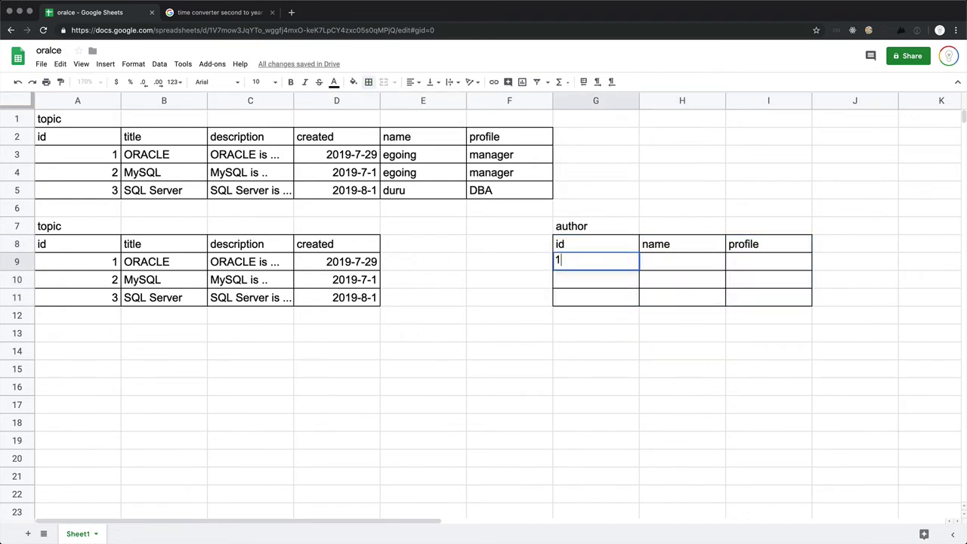
pyautogui.click(656, 268)
pyautogui.write('egoing')
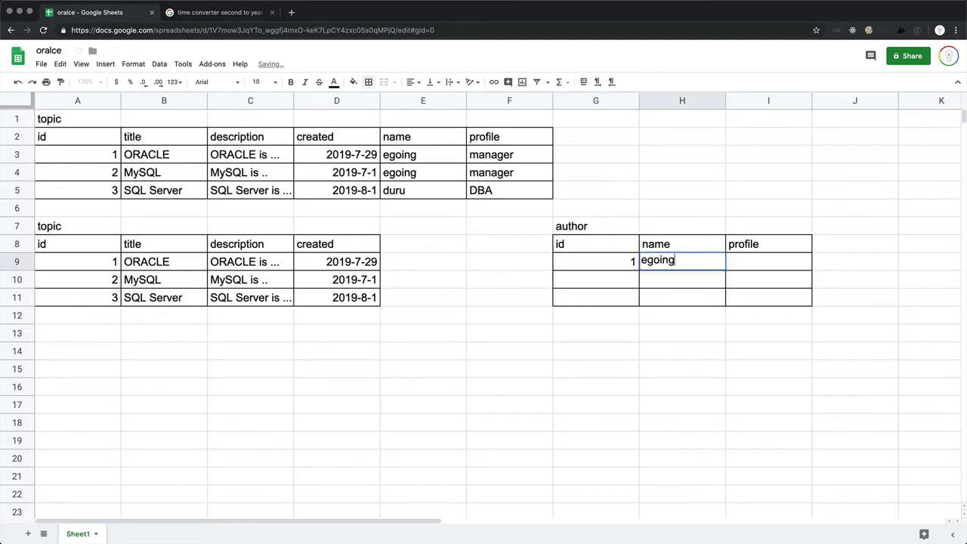
pyautogui.press('Tab')
pyautogui.write('manager')
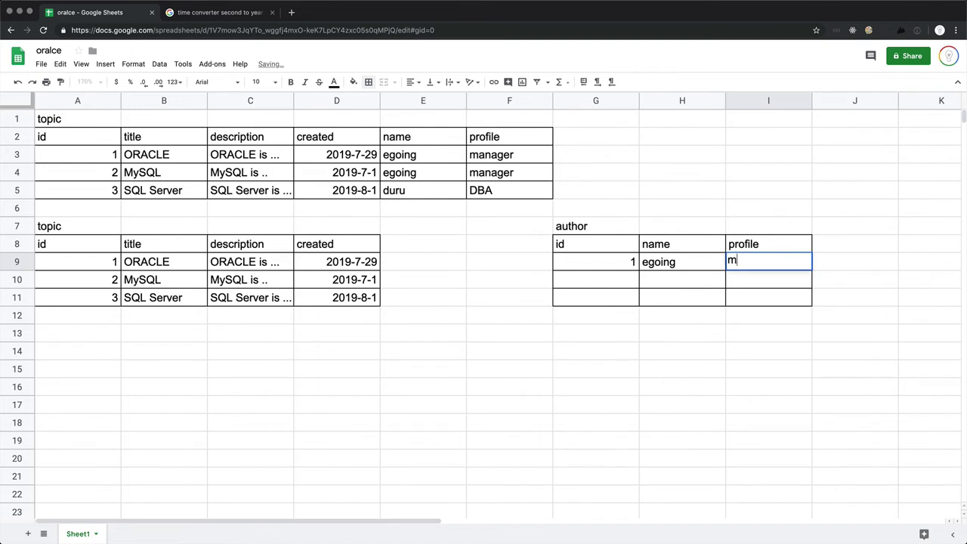
pyautogui.press('Return')
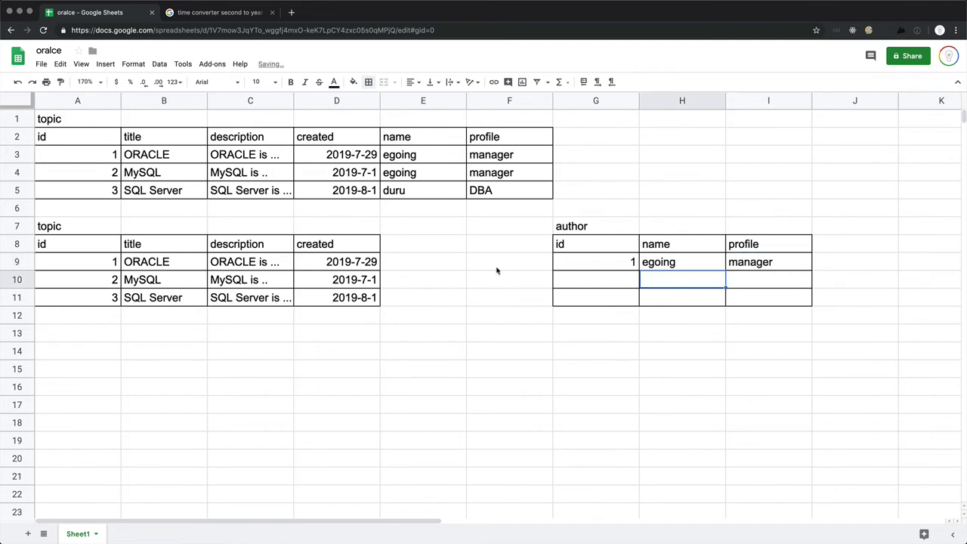
# - Add an author_id column header in E8, beside created in the second topic table
pyautogui.click(426, 246)
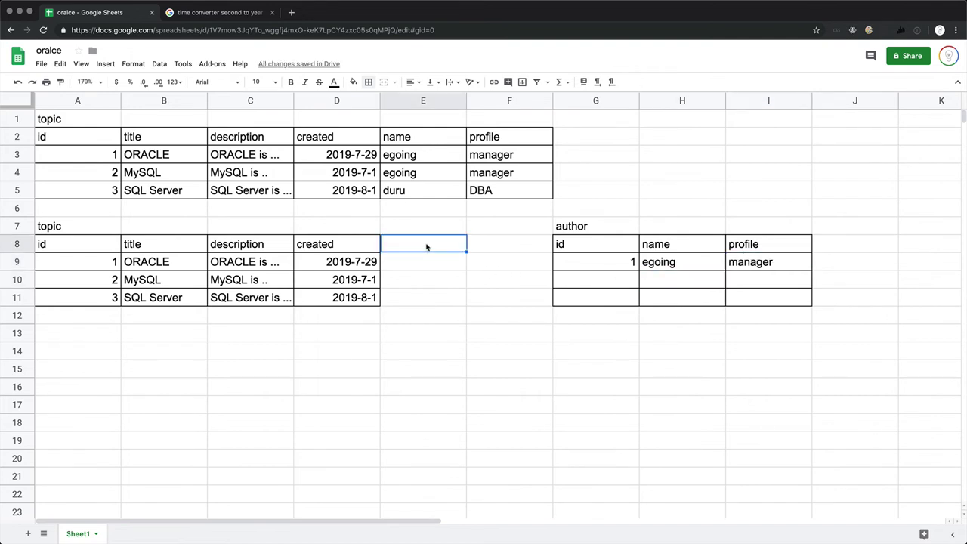
pyautogui.write('author')
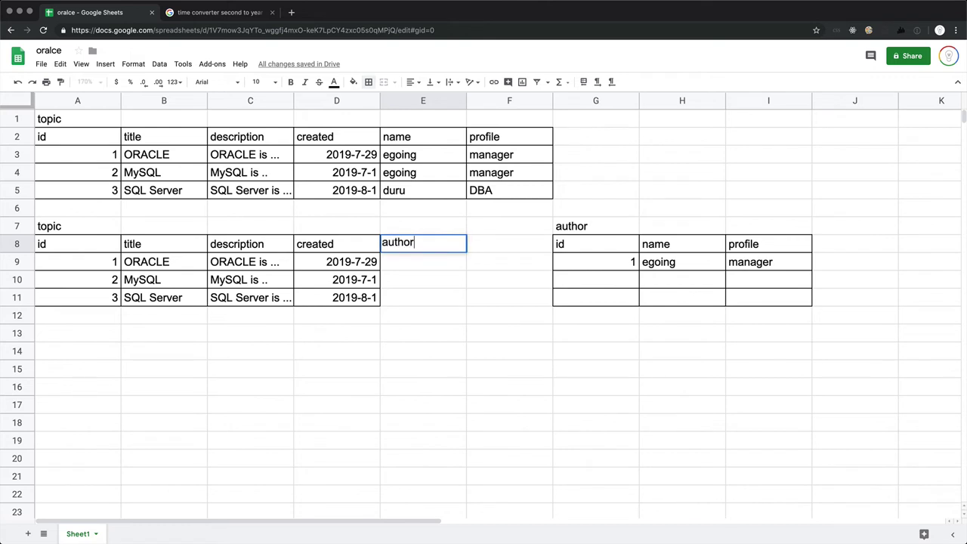
pyautogui.write('_id')
pyautogui.press('Return')
# - Apply all borders to the author_id column, E8:E11
pyautogui.press('Up')
pyautogui.hotkey('shift', 'Down')
pyautogui.hotkey('shift', 'Down')
pyautogui.hotkey('shift', 'Down')
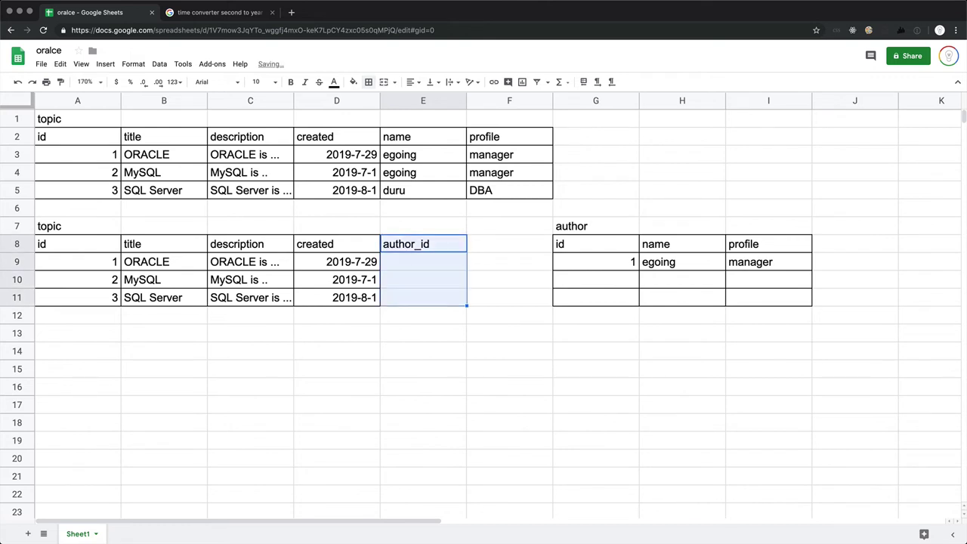
pyautogui.click(369, 83)
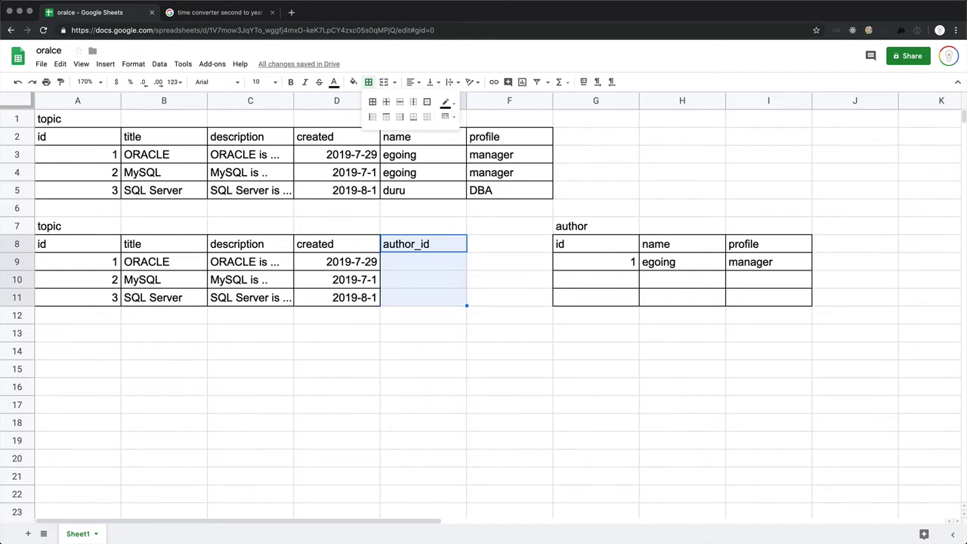
pyautogui.click(373, 104)
# - Set author_id to 1 for the ORACLE and MySQL rows, E9 and E10, matching their author's id
pyautogui.click(428, 272)
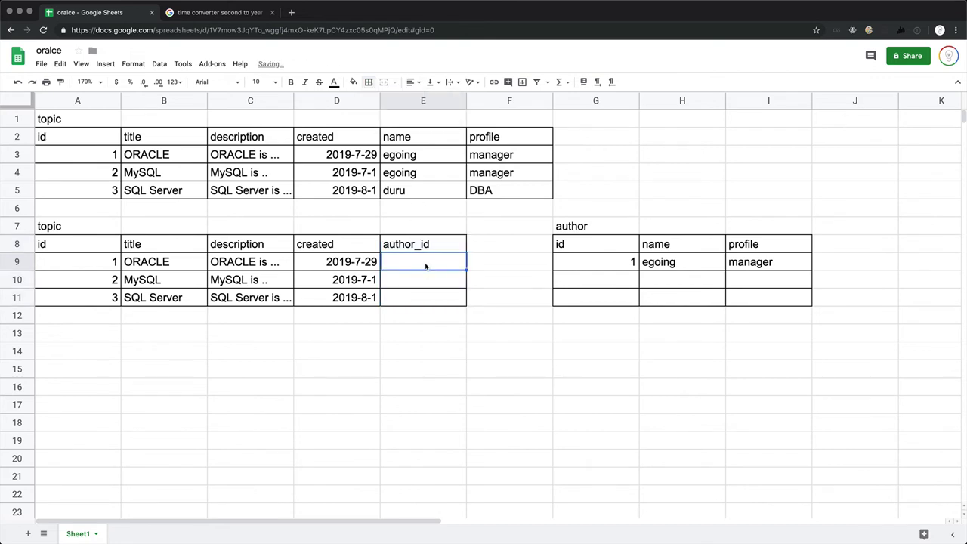
pyautogui.click(409, 158)
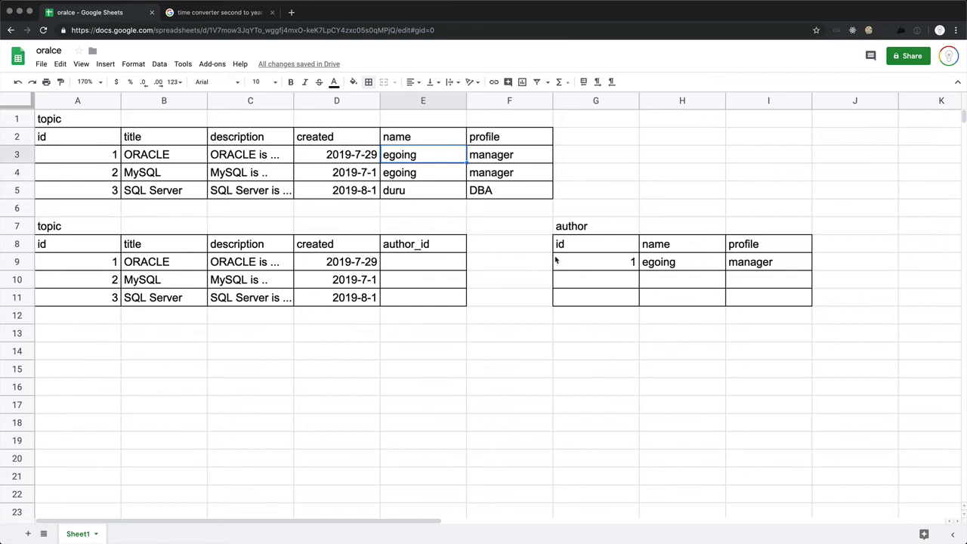
pyautogui.click(606, 264)
pyautogui.click(423, 264)
pyautogui.write('1')
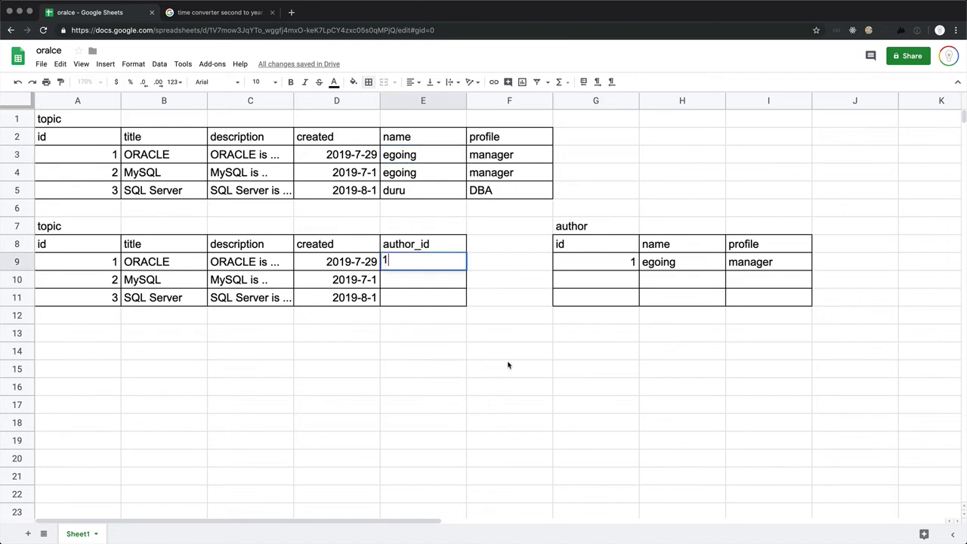
pyautogui.click(509, 366)
pyautogui.click(433, 283)
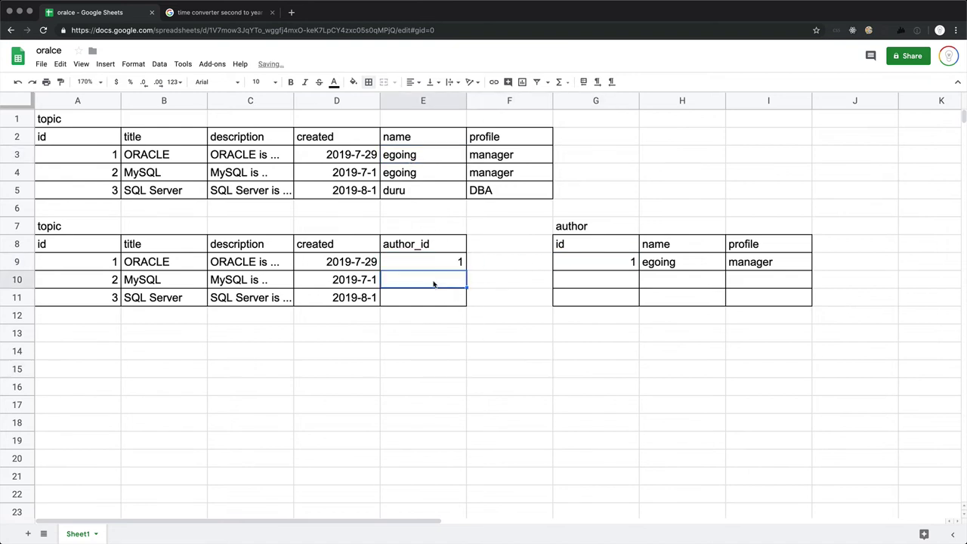
pyautogui.write('1')
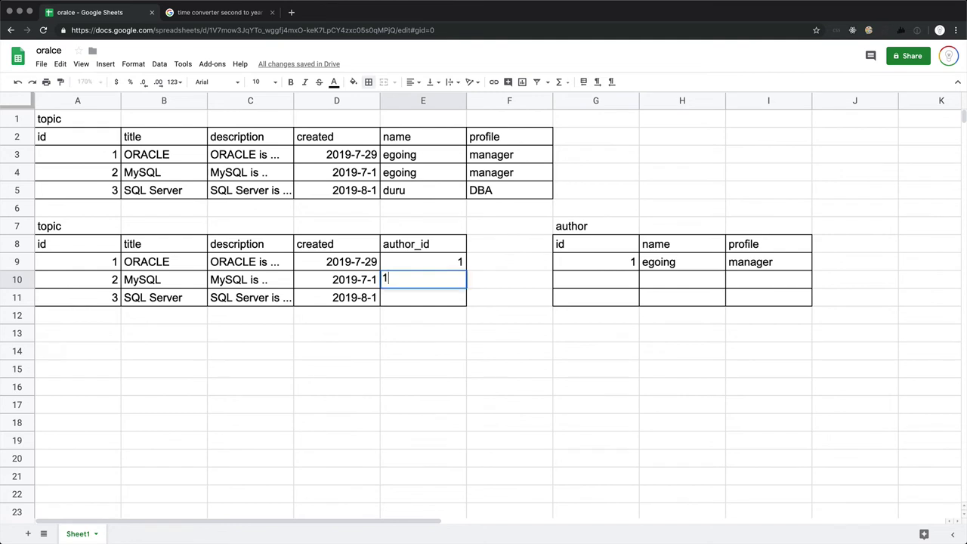
pyautogui.click(541, 360)
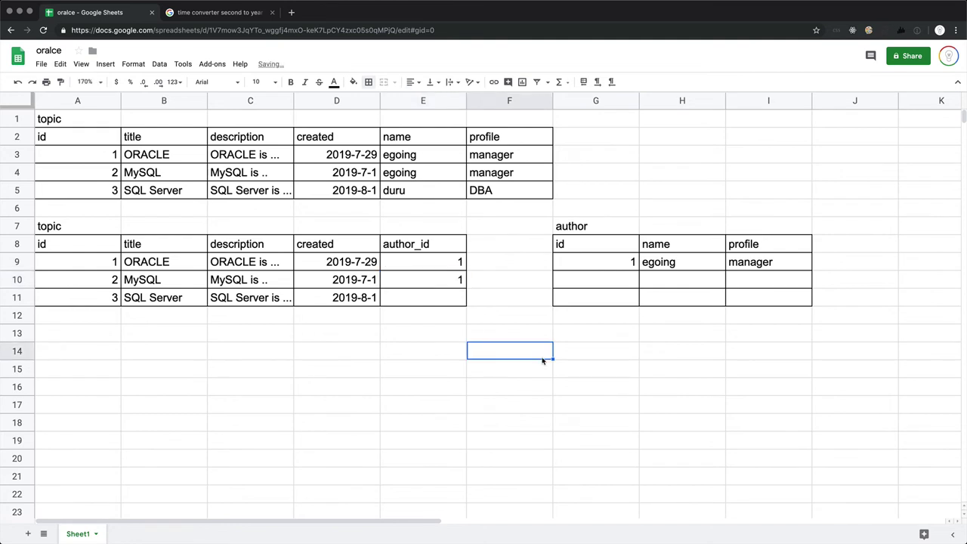
# - Fill the second author row, G10:I10, with id 2, the name from E5 and profile DBA
pyautogui.click(457, 306)
pyautogui.moveTo(414, 195); pyautogui.dragTo(519, 196)
pyautogui.click(604, 279)
pyautogui.write('2')
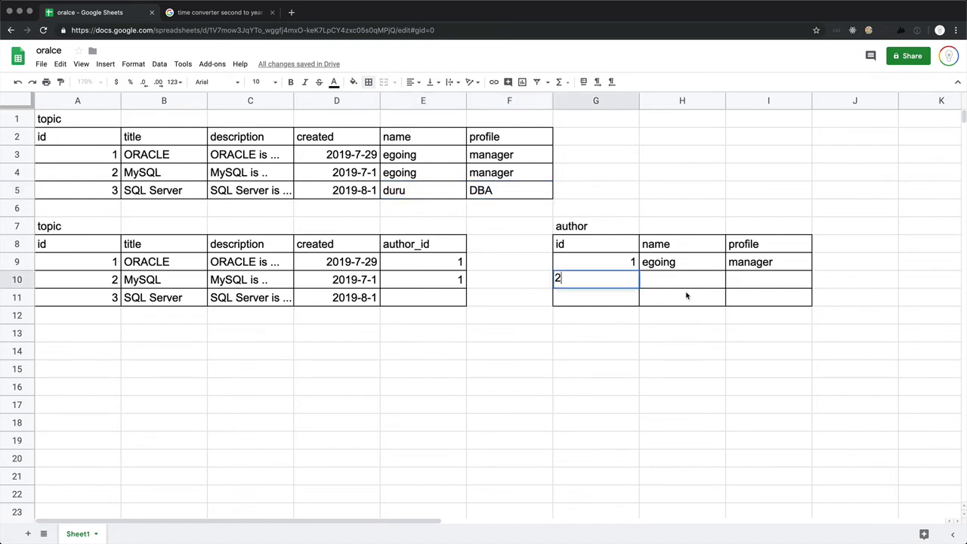
pyautogui.click(683, 284)
pyautogui.write('duru')
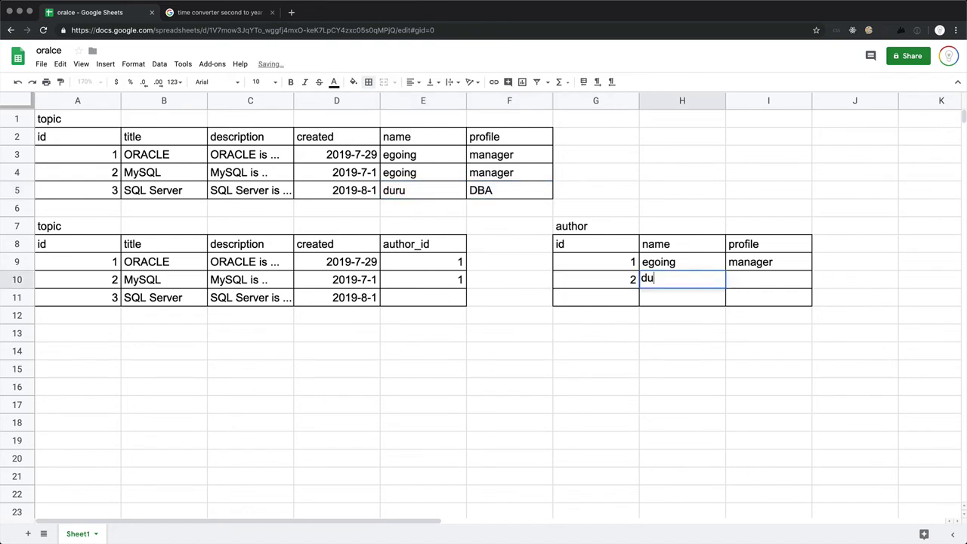
pyautogui.press('Tab')
pyautogui.write('DBA')
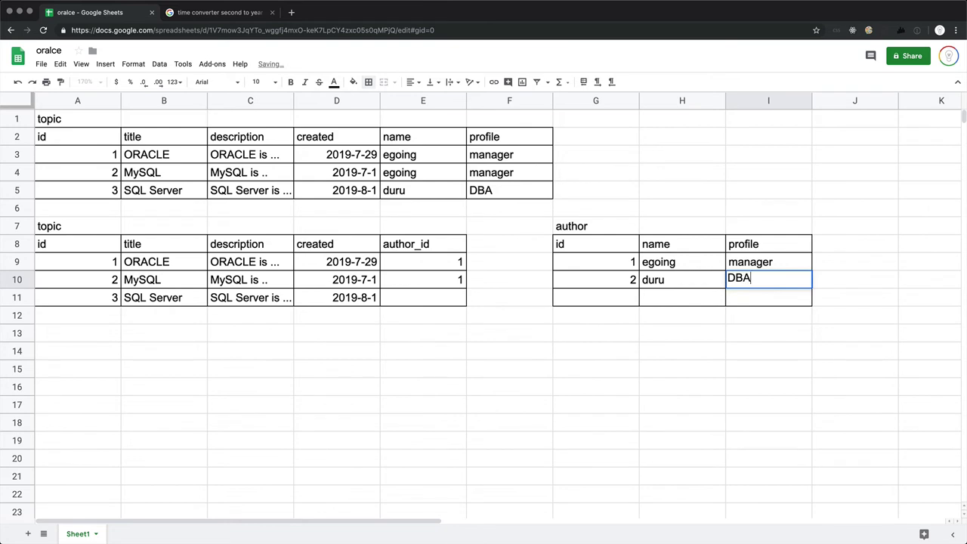
pyautogui.press('Return')
# - Set author_id to 2 for the SQL Server row, E11, in the second topic table
pyautogui.click(458, 301)
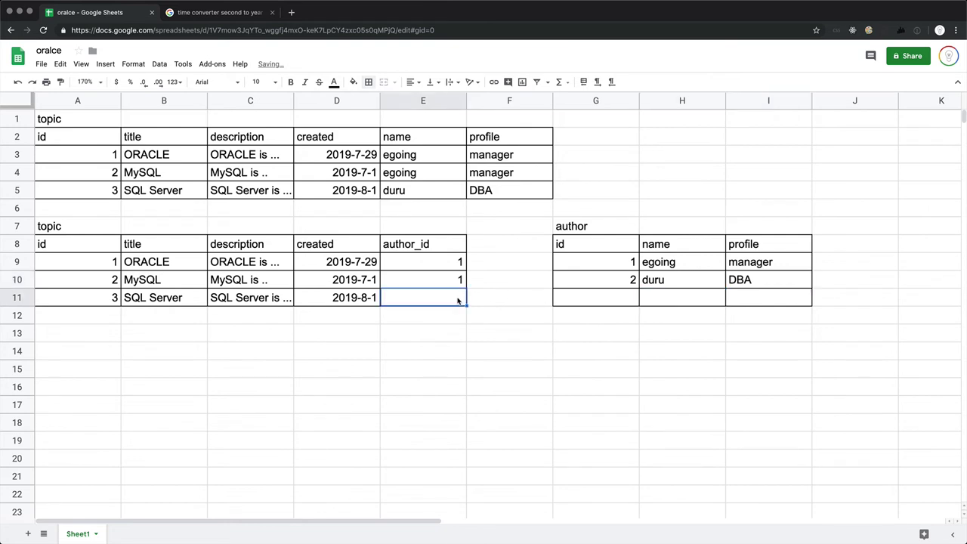
pyautogui.write('2')
pyautogui.click(541, 351)
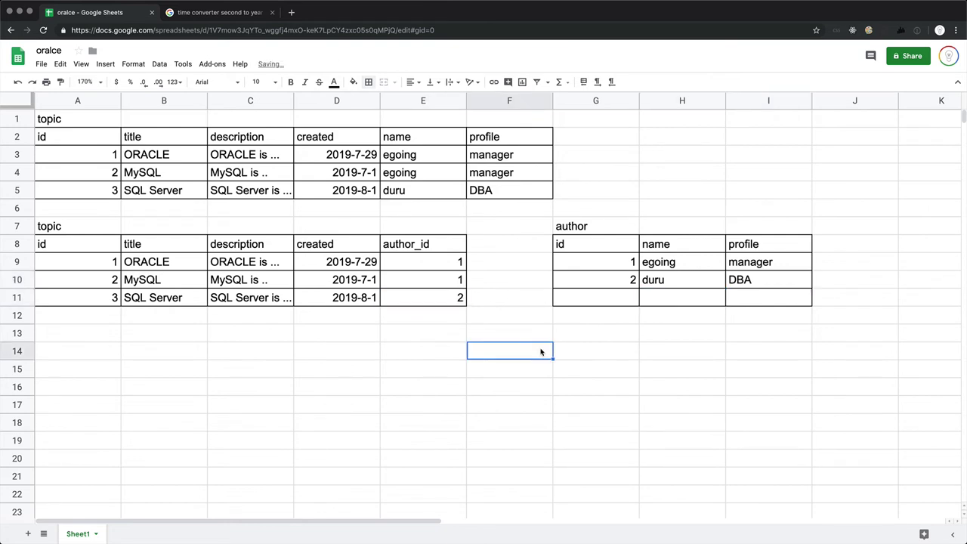
pyautogui.click(623, 373)
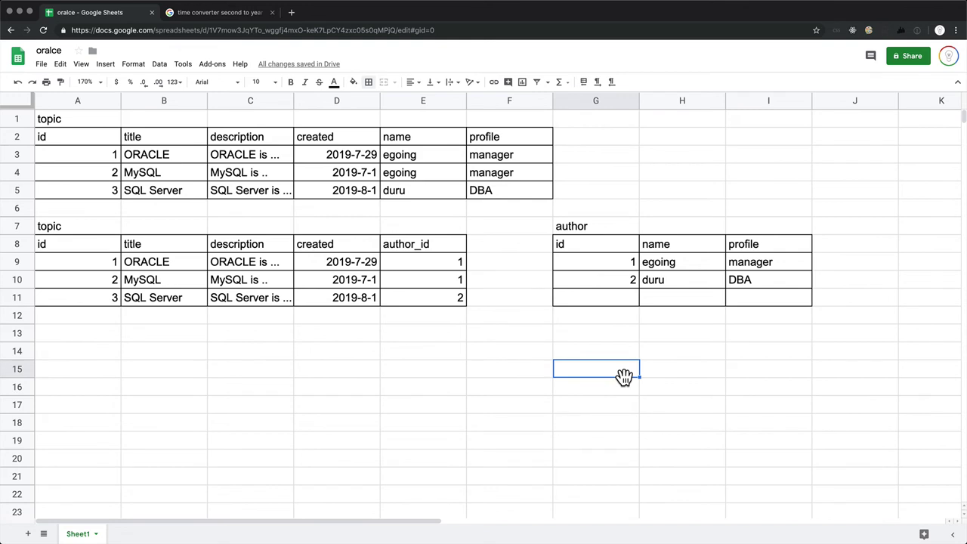
# - Trace the ORACLE row of the second topic table from its author_id in E9 to the matching author row, G9:I9
pyautogui.moveTo(98, 265); pyautogui.dragTo(408, 271)
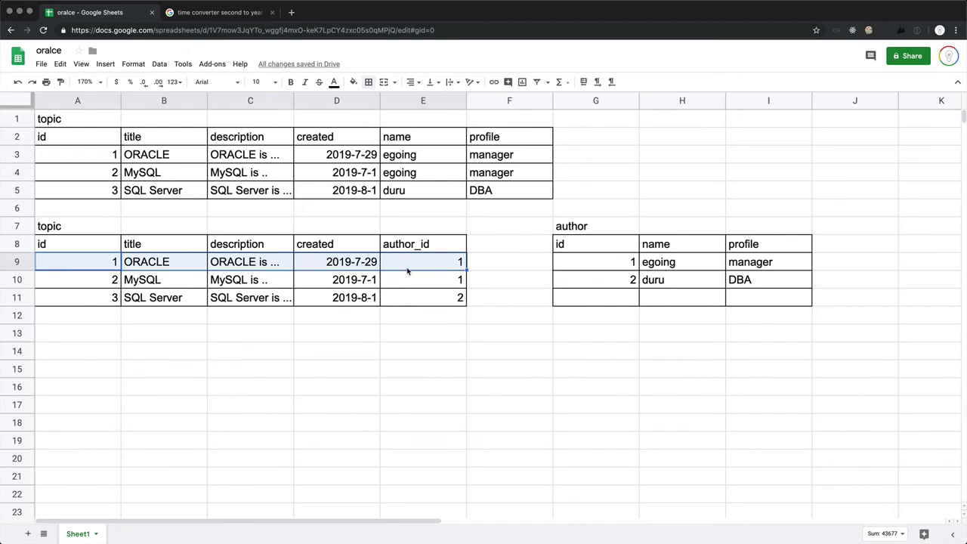
pyautogui.click(89, 267)
pyautogui.click(157, 266)
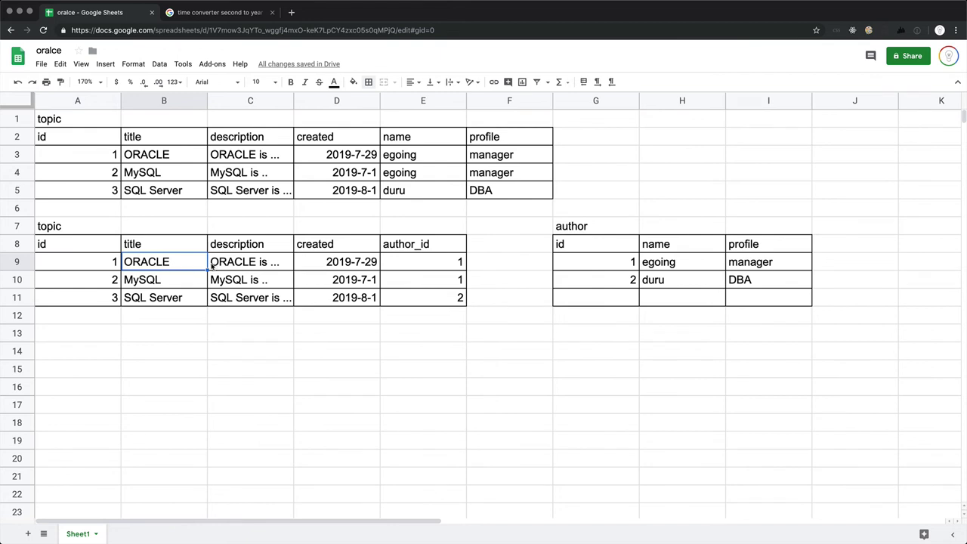
pyautogui.click(412, 261)
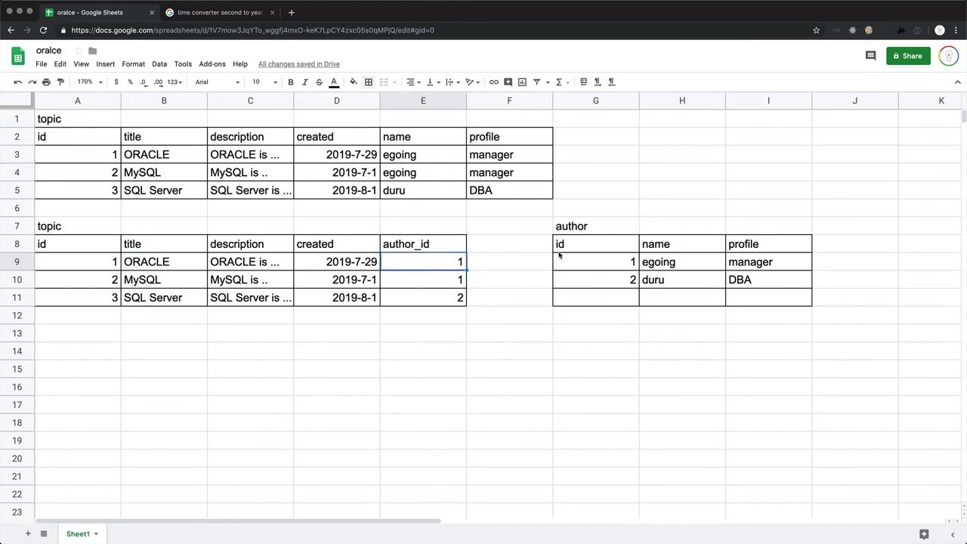
pyautogui.click(620, 263)
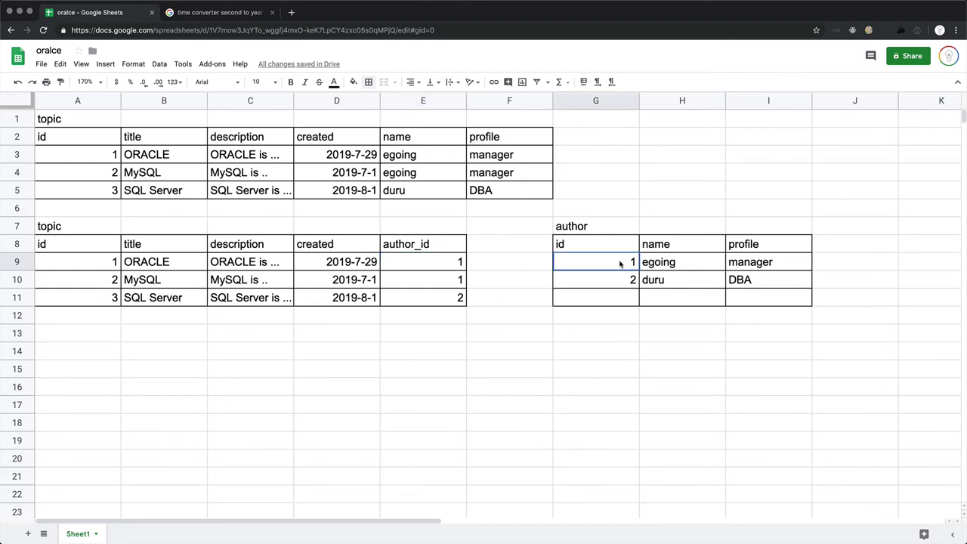
pyautogui.click(663, 263)
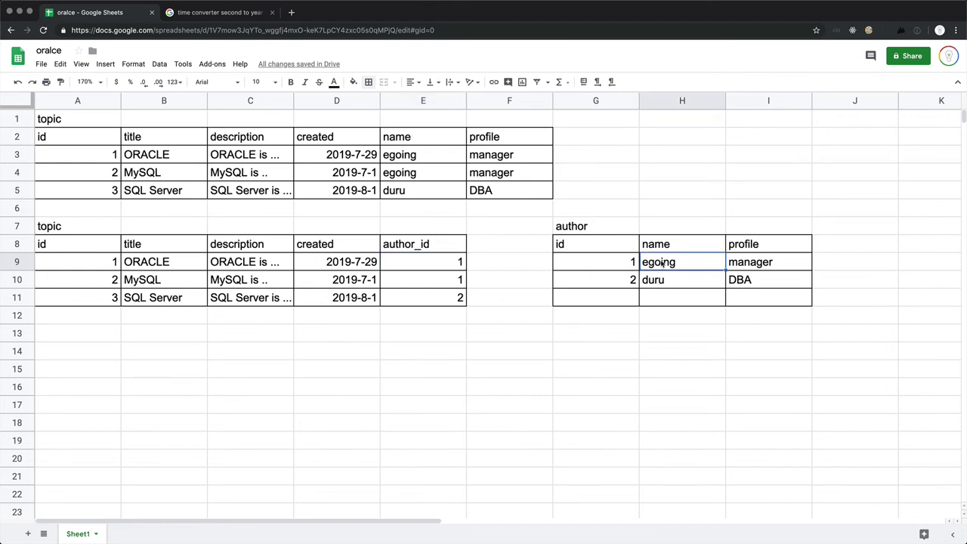
pyautogui.click(741, 266)
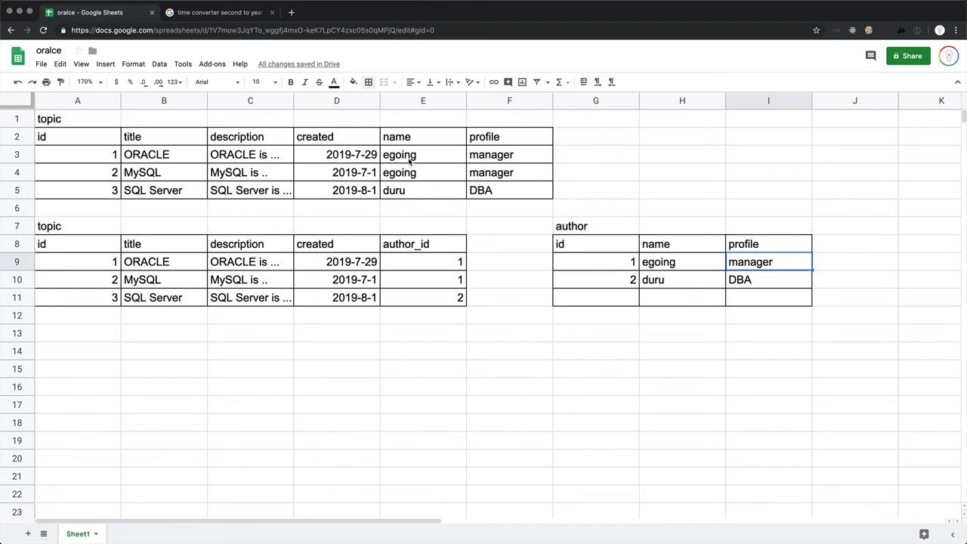
# - Change the profile to developer for the ORACLE and MySQL rows, F3 and F4, in the first topic table
pyautogui.click(489, 158)
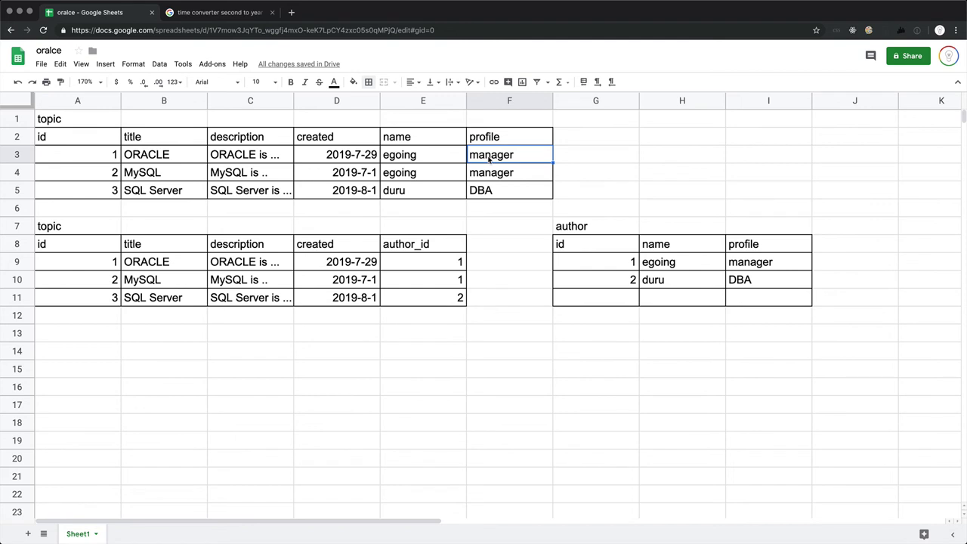
pyautogui.write('developer')
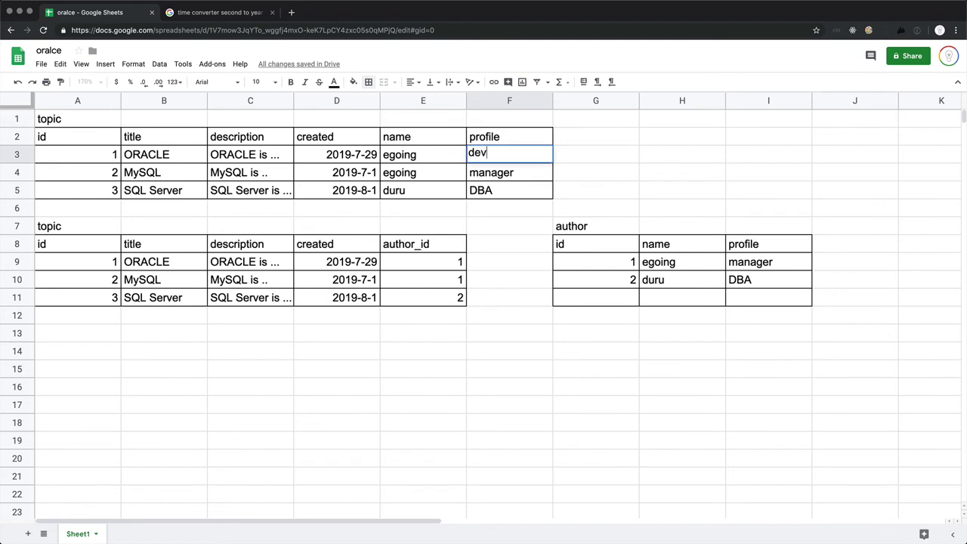
pyautogui.press('Tab')
pyautogui.click(510, 173)
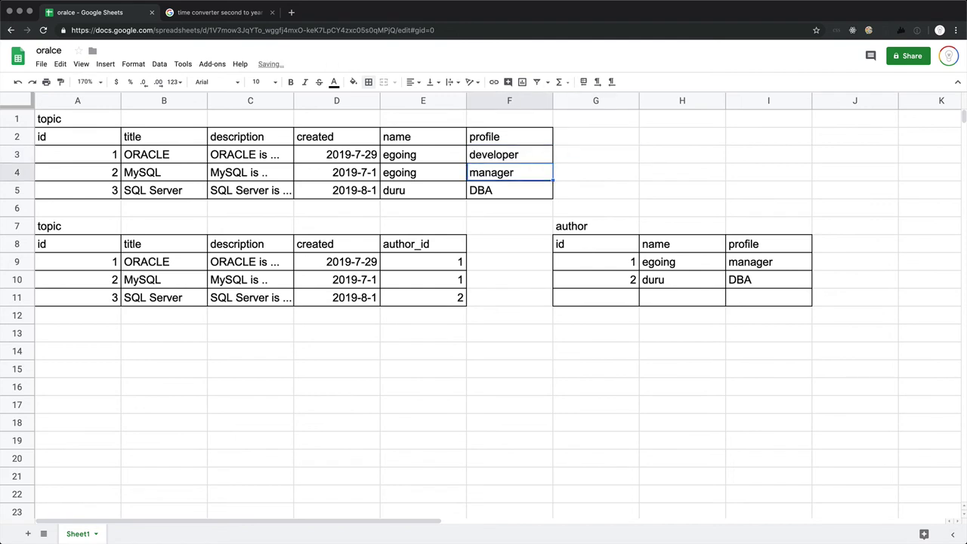
pyautogui.write('developer')
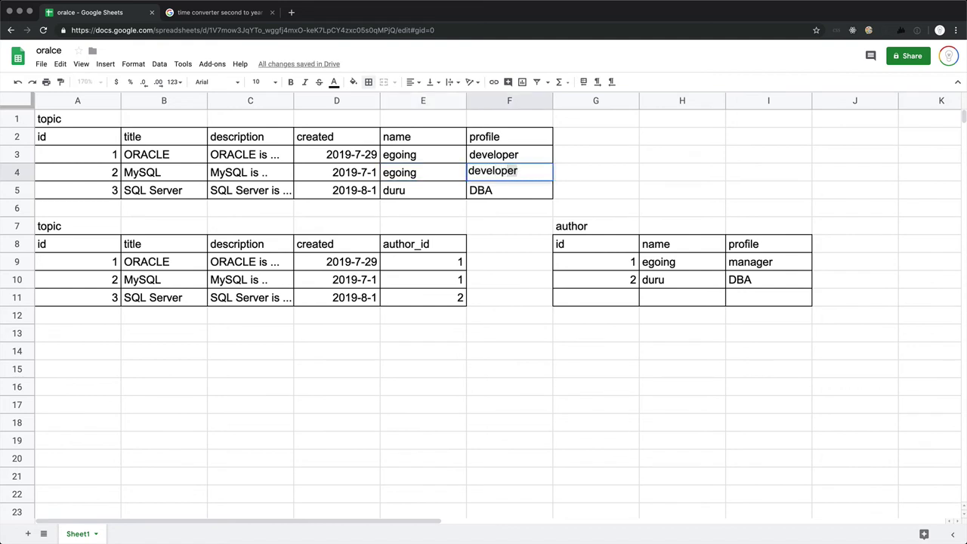
pyautogui.press('Return')
# - Examine the first topic table's ORACLE row, A3:F3, and the author name and profile stored in it, E3:F3
pyautogui.press('Right')
pyautogui.press('Right')
pyautogui.press('Down')
pyautogui.press('Down')
pyautogui.press('Down')
pyautogui.press('Down')
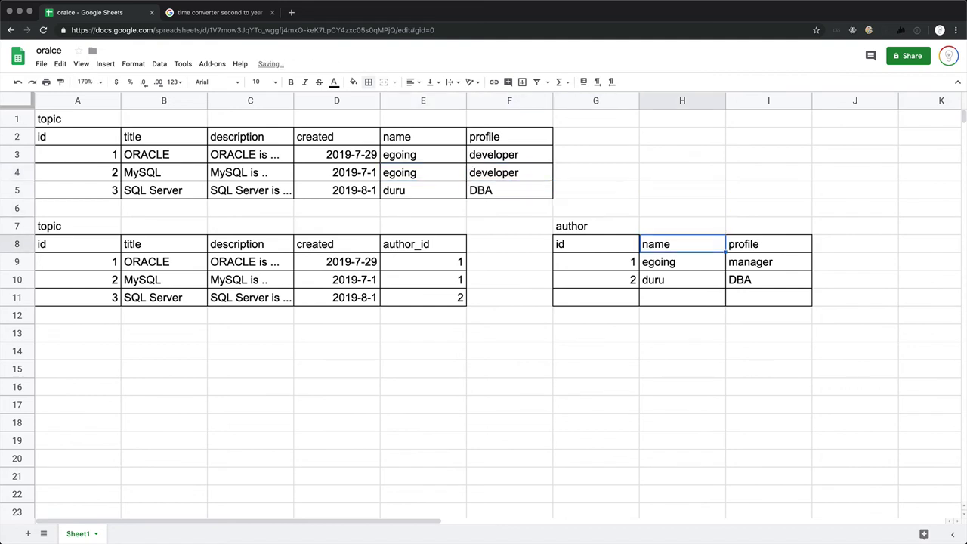
pyautogui.press('Left')
pyautogui.press('Left')
pyautogui.press('Up')
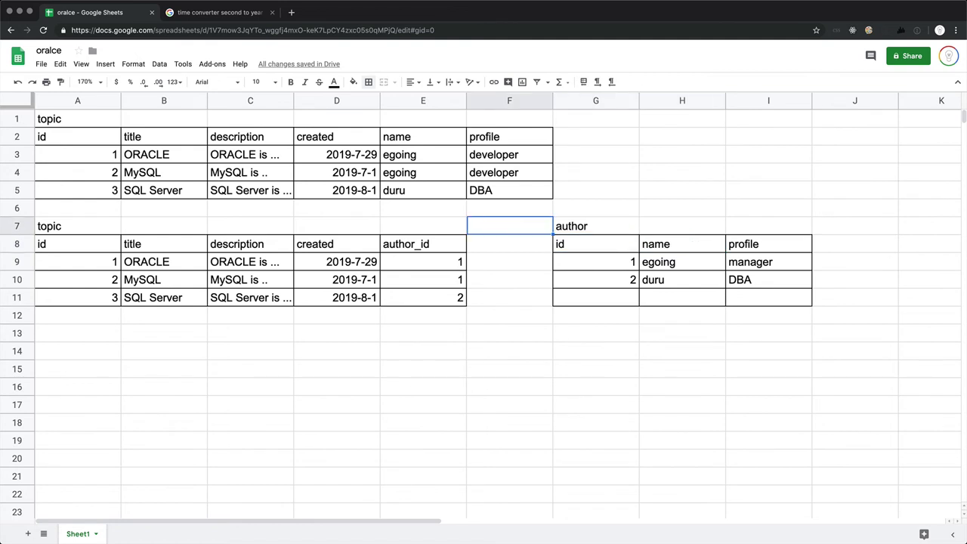
pyautogui.press('Left')
pyautogui.press('Up')
pyautogui.press('Up')
pyautogui.press('Up')
pyautogui.press('Up')
pyautogui.hotkey('shift', 'Right')
pyautogui.hotkey('shift', 'Right')
pyautogui.hotkey('shift', 'Left')
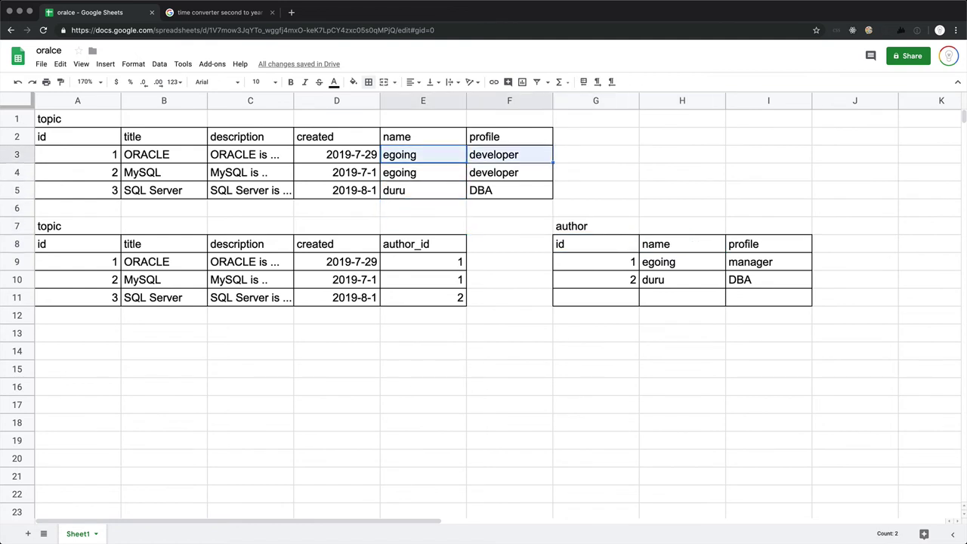
pyautogui.press('Right')
pyautogui.hotkey('shift', 'Left')
pyautogui.hotkey('shift', 'Left')
pyautogui.hotkey('shift', 'Left')
pyautogui.hotkey('shift', 'Left')
pyautogui.hotkey('shift', 'Left')
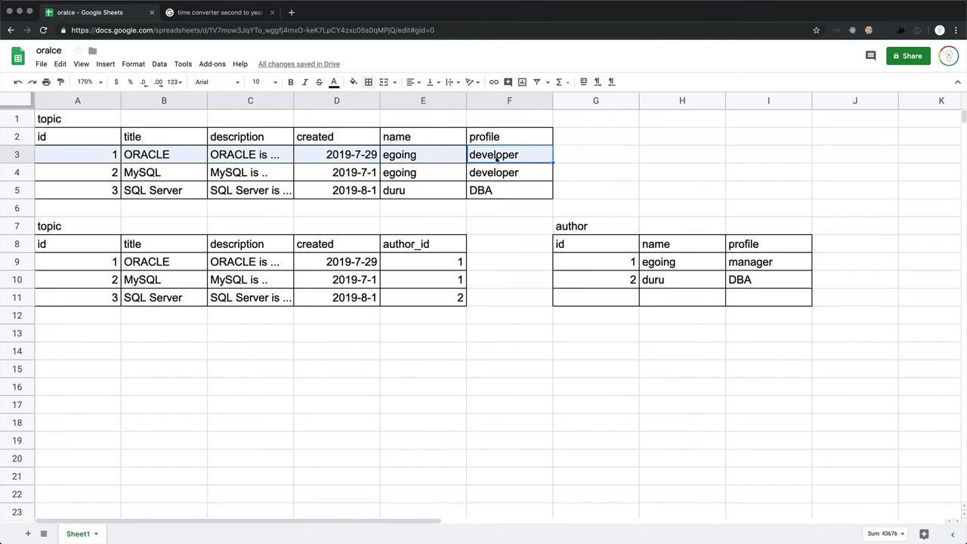
pyautogui.press('Tab')
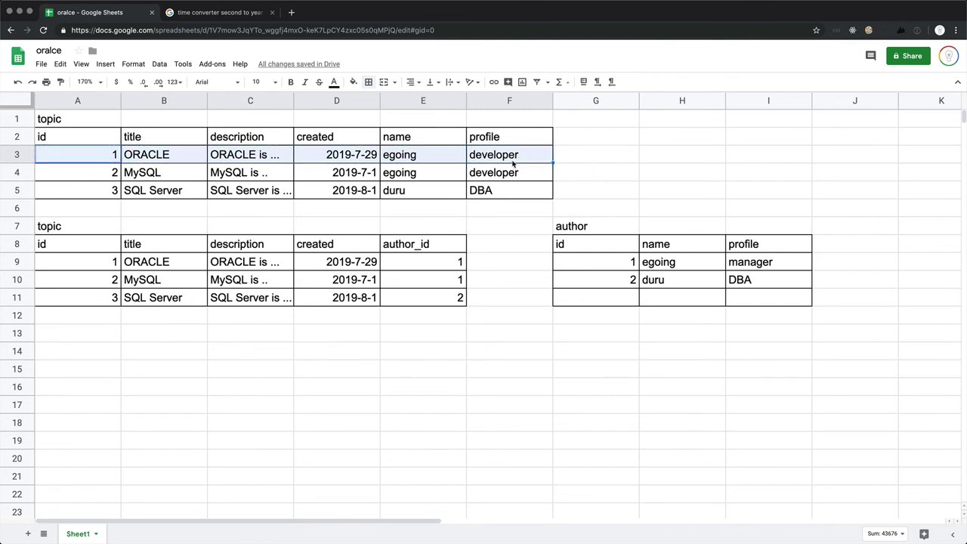
pyautogui.click(439, 165)
pyautogui.keyDown('shift'); pyautogui.click(498, 162); pyautogui.keyUp('shift')
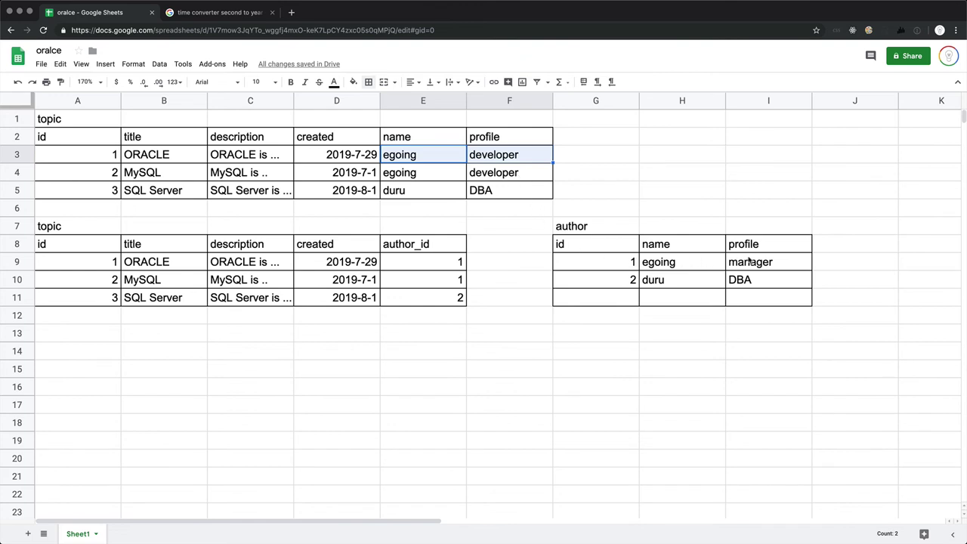
# - Set the first author's profile, I9, to developer and check the author_id cells E9:E10 against the author's id in G9
pyautogui.click(750, 262)
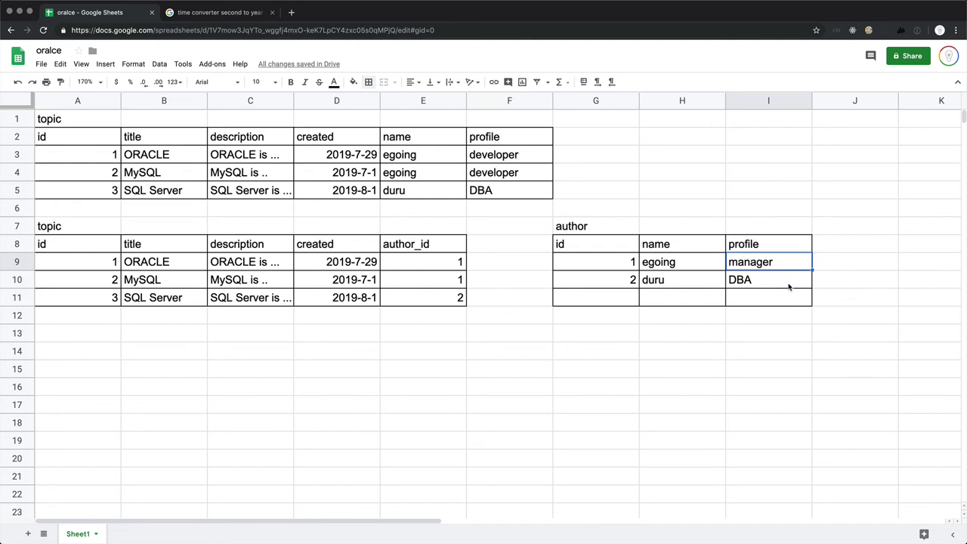
pyautogui.write('developer')
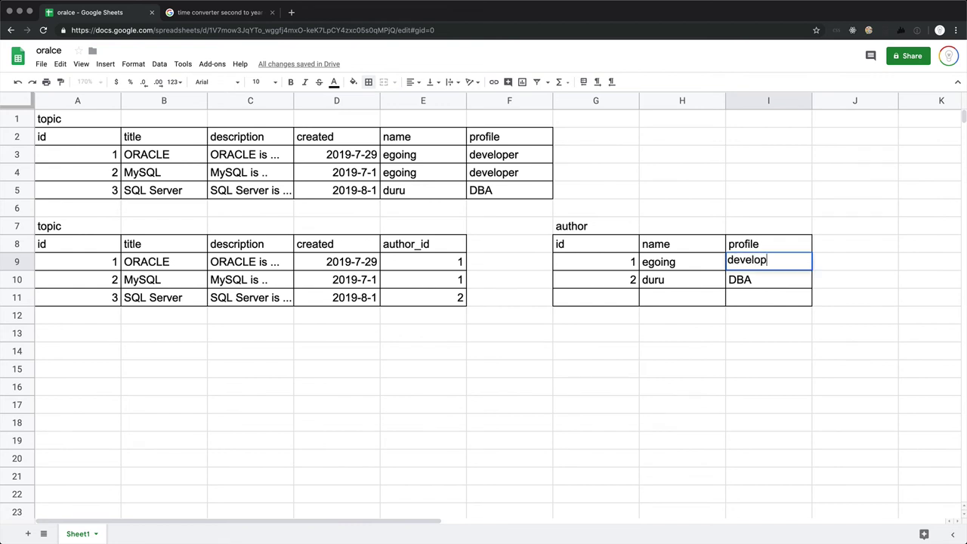
pyautogui.press('Return')
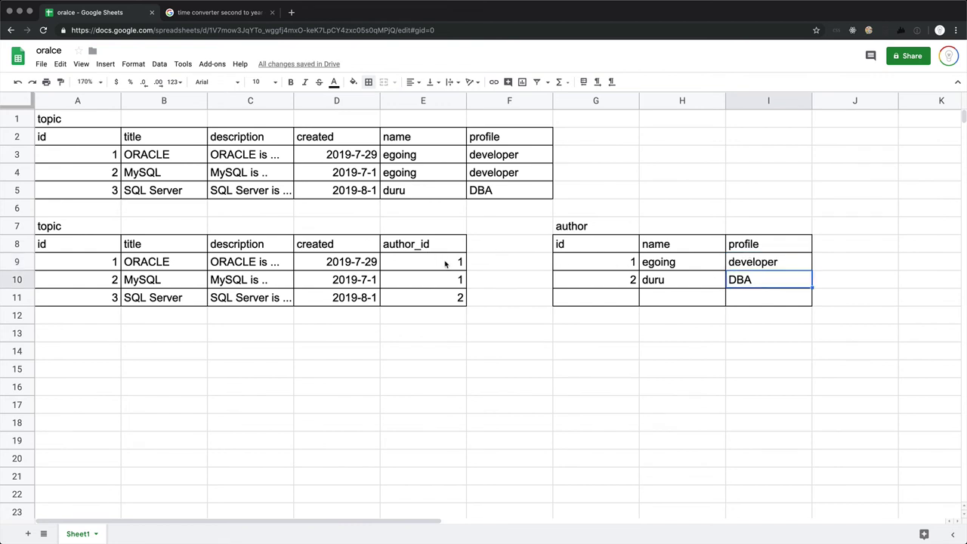
pyautogui.click(444, 263)
pyautogui.moveTo(434, 263); pyautogui.dragTo(430, 286)
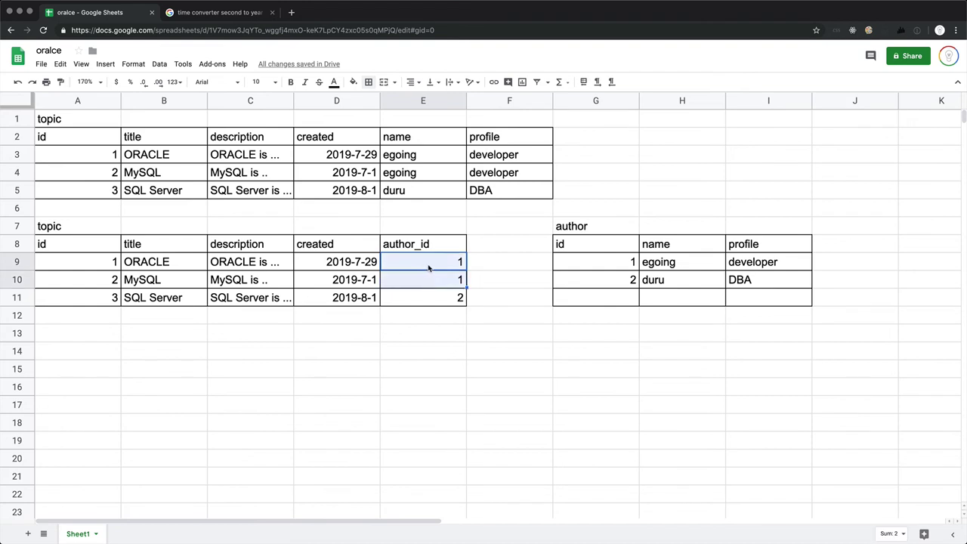
pyautogui.click(592, 266)
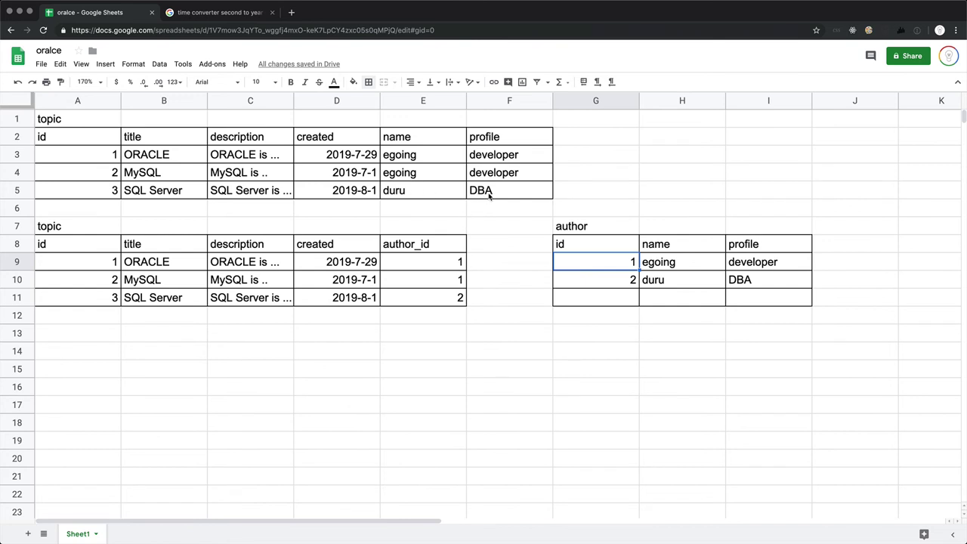
# - Fill the third author row, G11:I11, with id 3, a new author's name and profile data scientist
pyautogui.moveTo(488, 195); pyautogui.dragTo(434, 196)
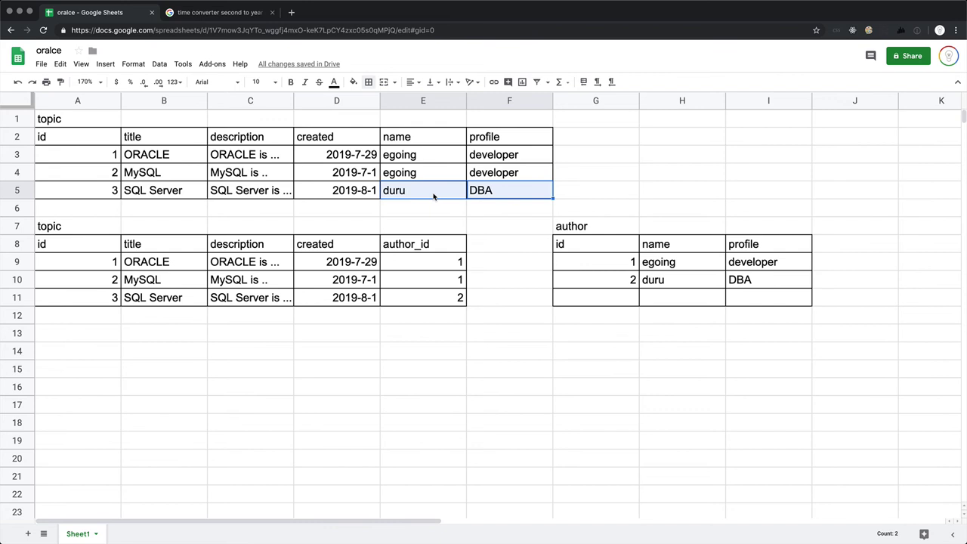
pyautogui.click(598, 304)
pyautogui.write('3')
pyautogui.press('Tab')
pyautogui.write('taeho')
pyautogui.press('Tab')
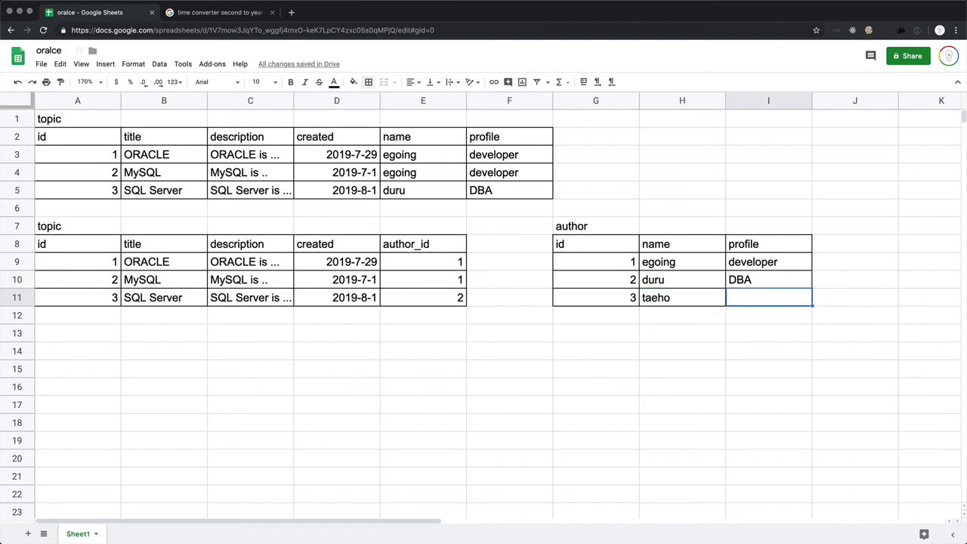
pyautogui.write('data scientist')
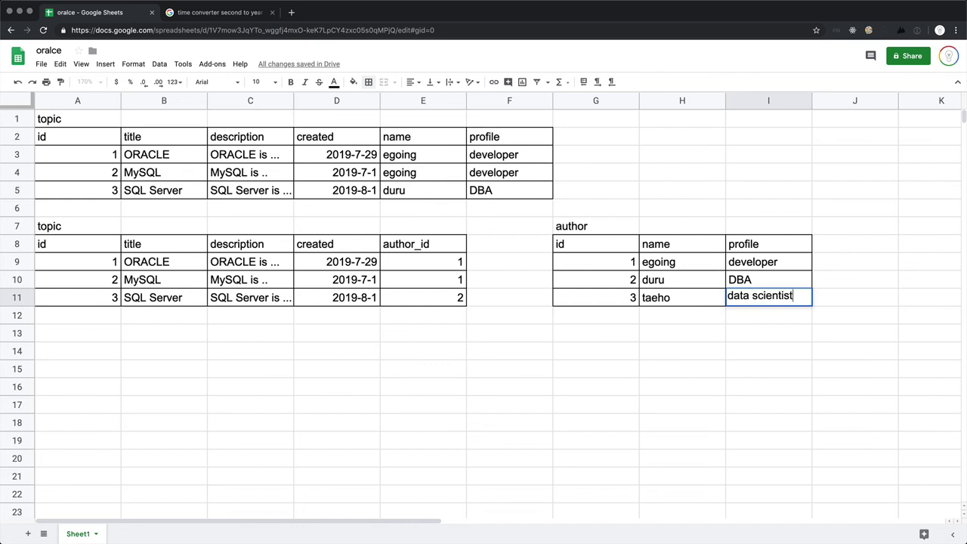
pyautogui.press('Return')
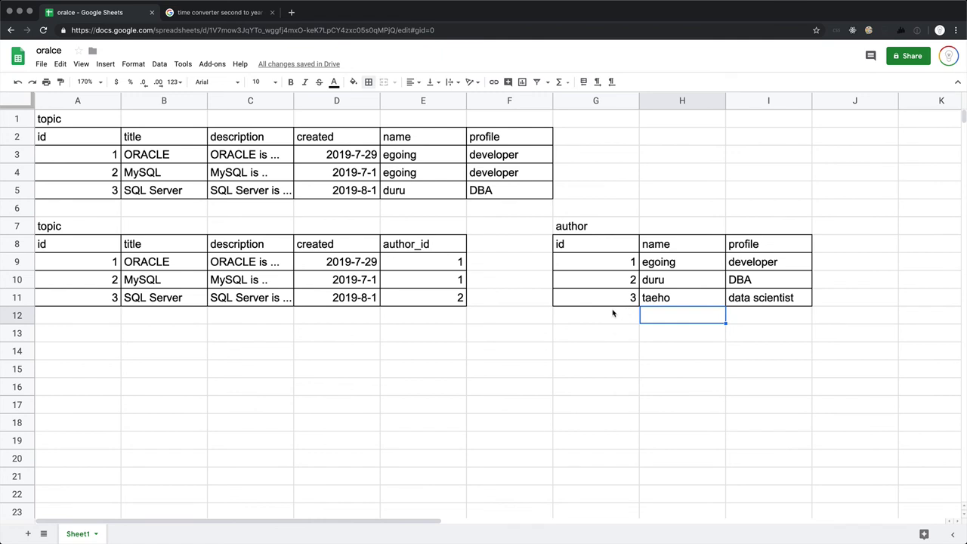
# - Add a fourth author row in G12:I12 with id 4, the same name as in H9 and profile developer
pyautogui.click(659, 269)
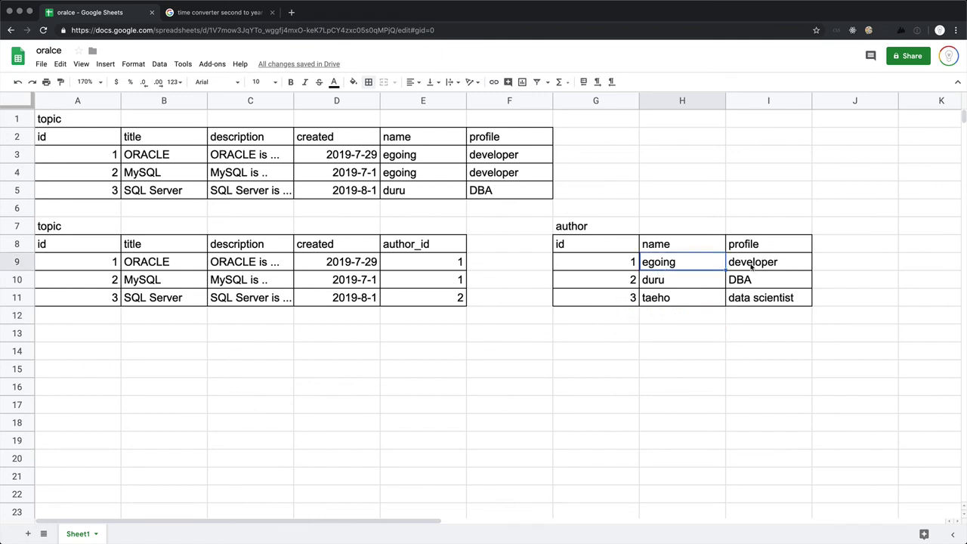
pyautogui.click(752, 265)
pyautogui.click(626, 317)
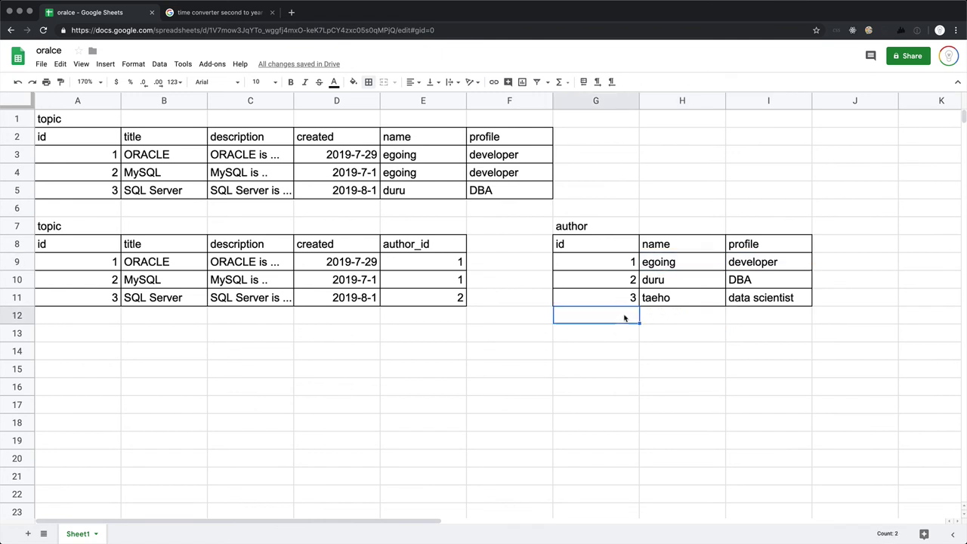
pyautogui.write('3')
pyautogui.press('BackSpace')
pyautogui.write('4')
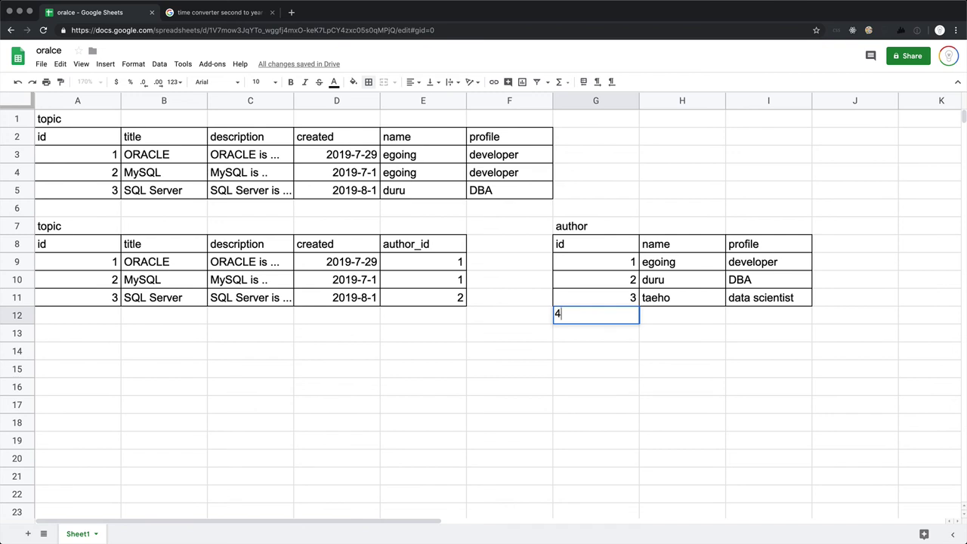
pyautogui.press('Tab')
pyautogui.write('egoing')
pyautogui.press('Tab')
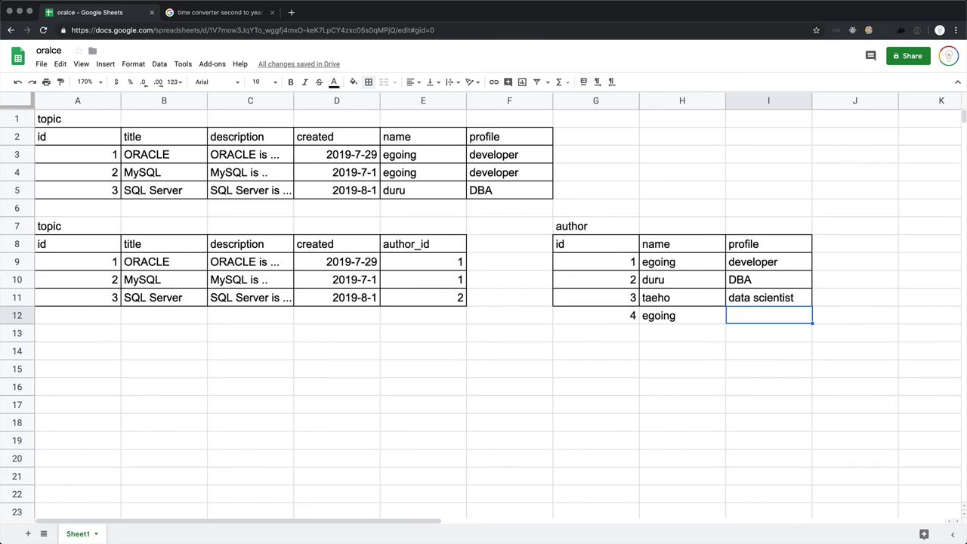
pyautogui.write('developer')
pyautogui.press('Return')
# - Apply all borders to the fourth author row, G12:I12
pyautogui.press('Up')
pyautogui.hotkey('shift', 'Right')
pyautogui.hotkey('shift', 'Right')
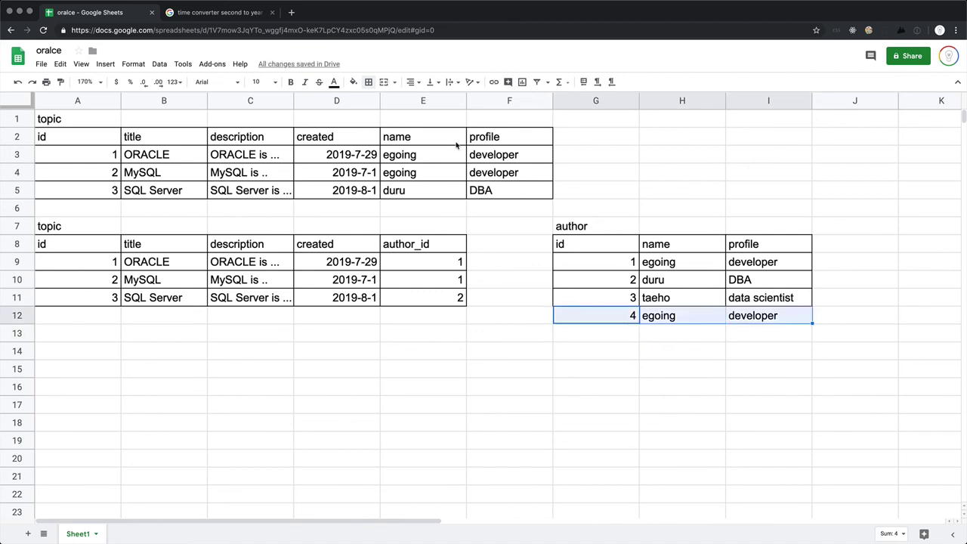
pyautogui.click(368, 82)
pyautogui.click(373, 104)
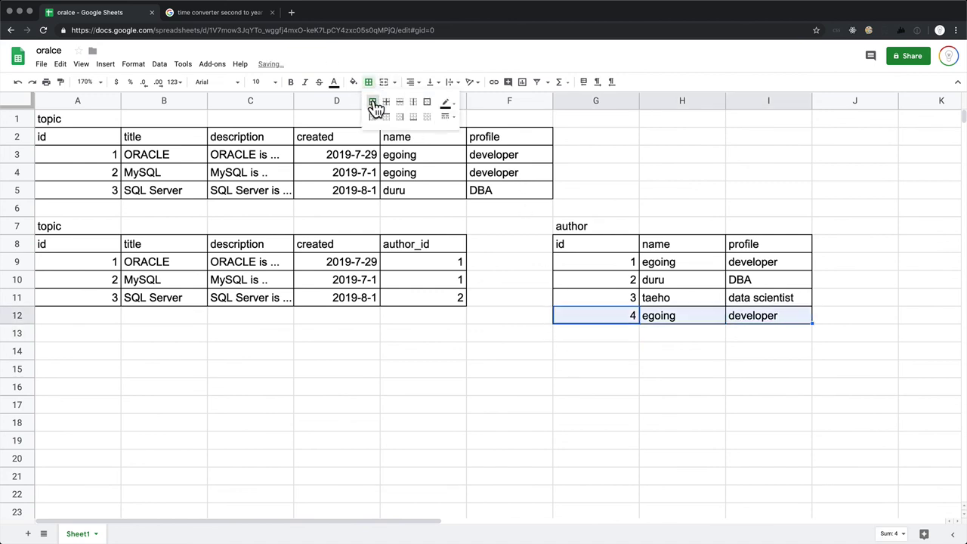
pyautogui.click(654, 358)
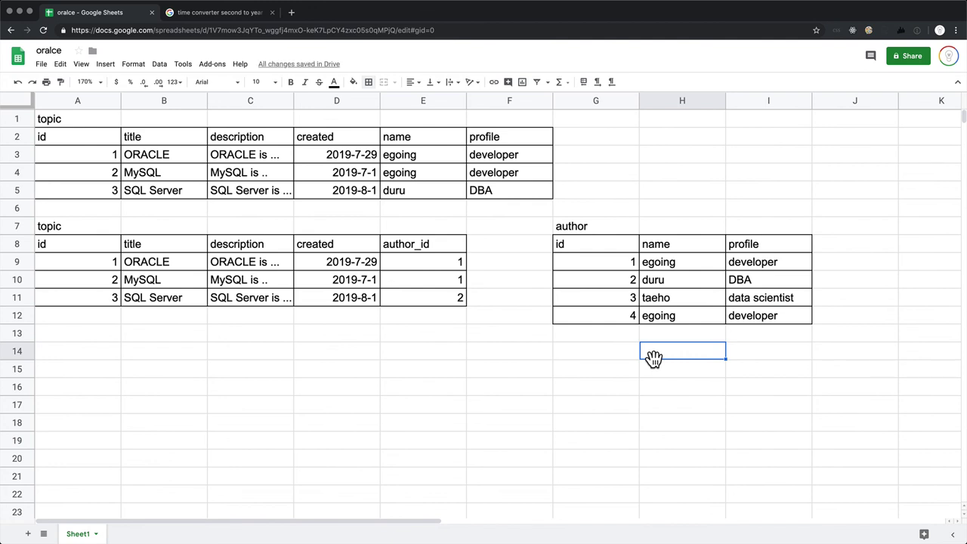
# - Select the whole first topic table, A2:F5
pyautogui.moveTo(521, 195); pyautogui.dragTo(84, 139)
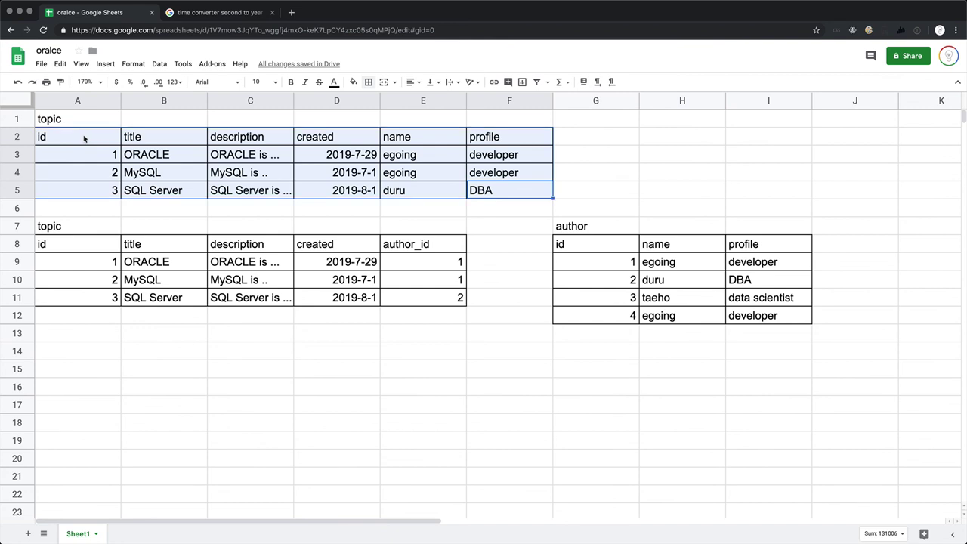